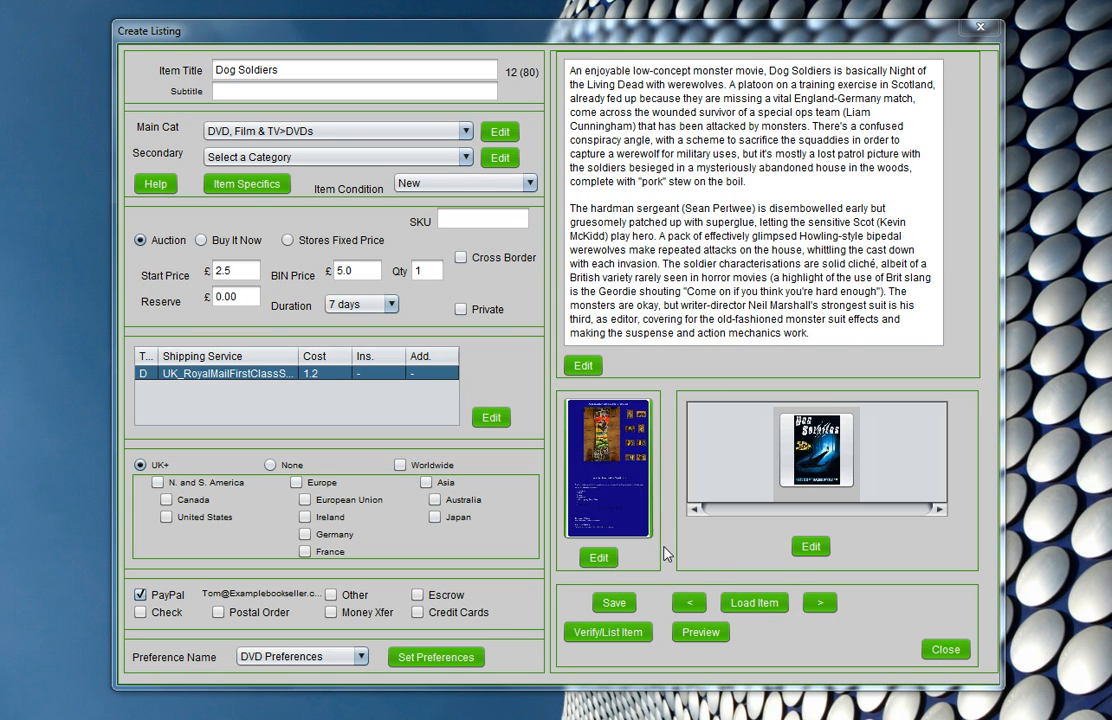
- Open the template selection for the Dog Soldiers listing and start creating a new custom template
left_click(603, 560)
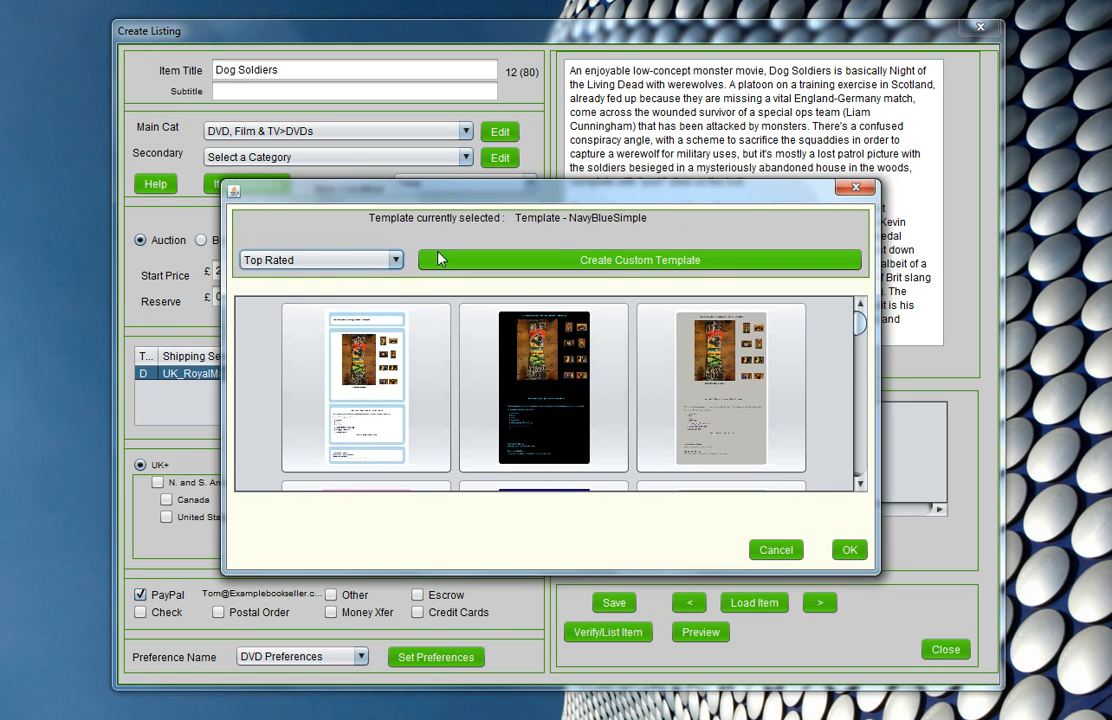
left_click(395, 260)
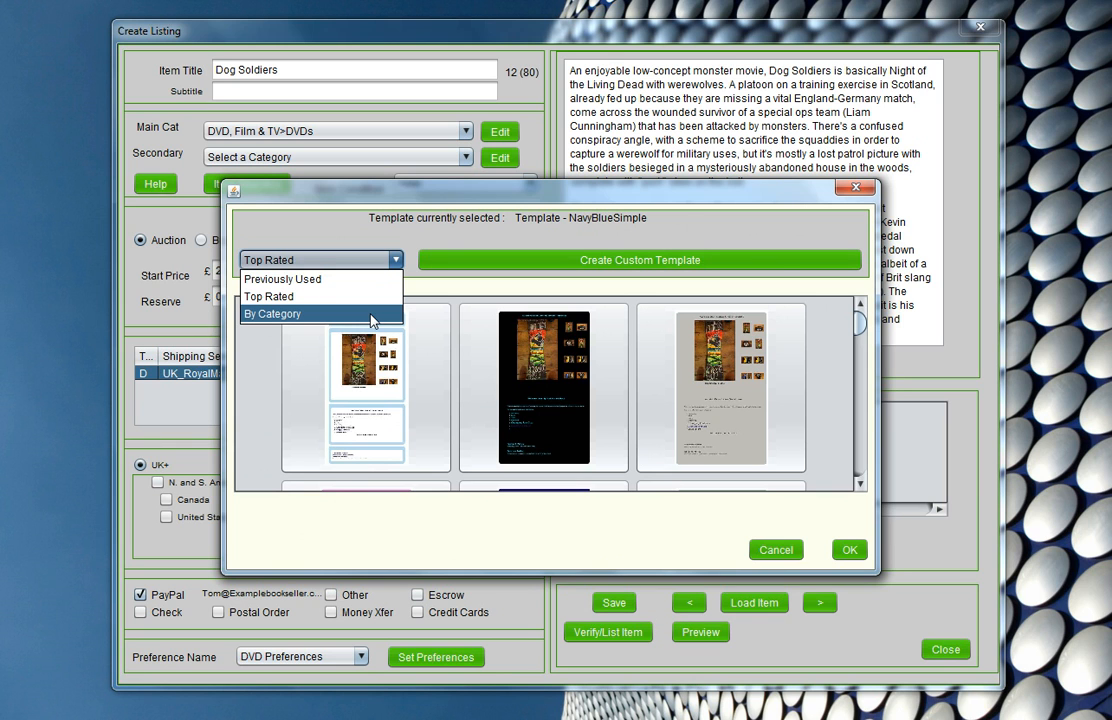
left_click(392, 230)
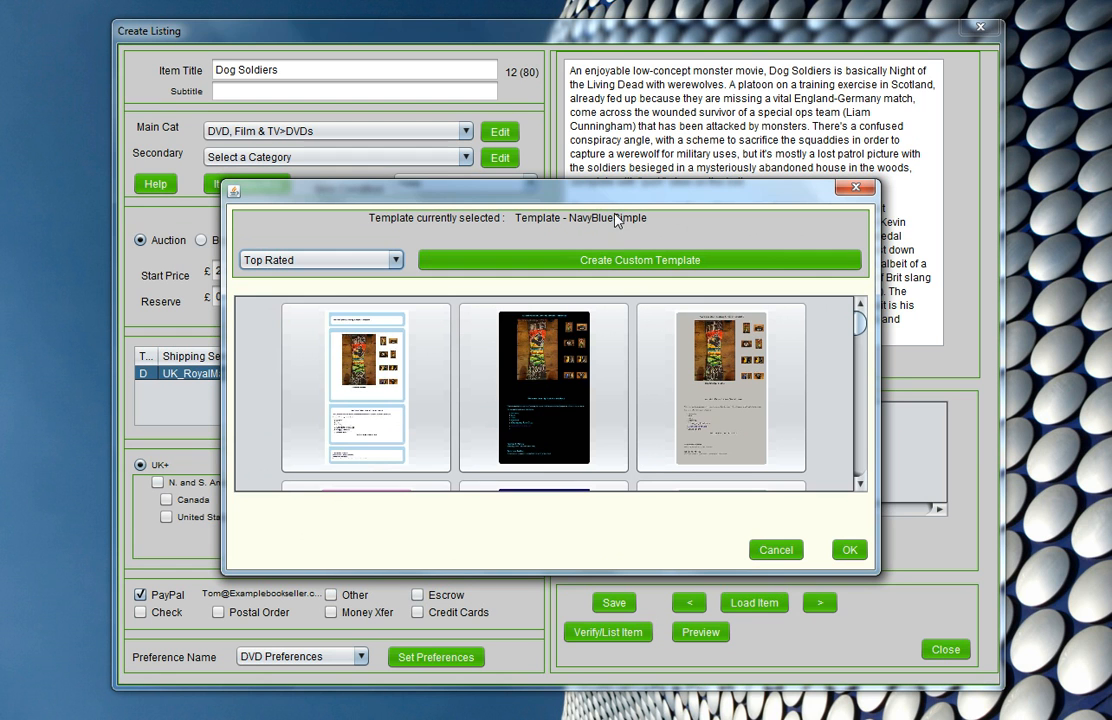
left_click(640, 266)
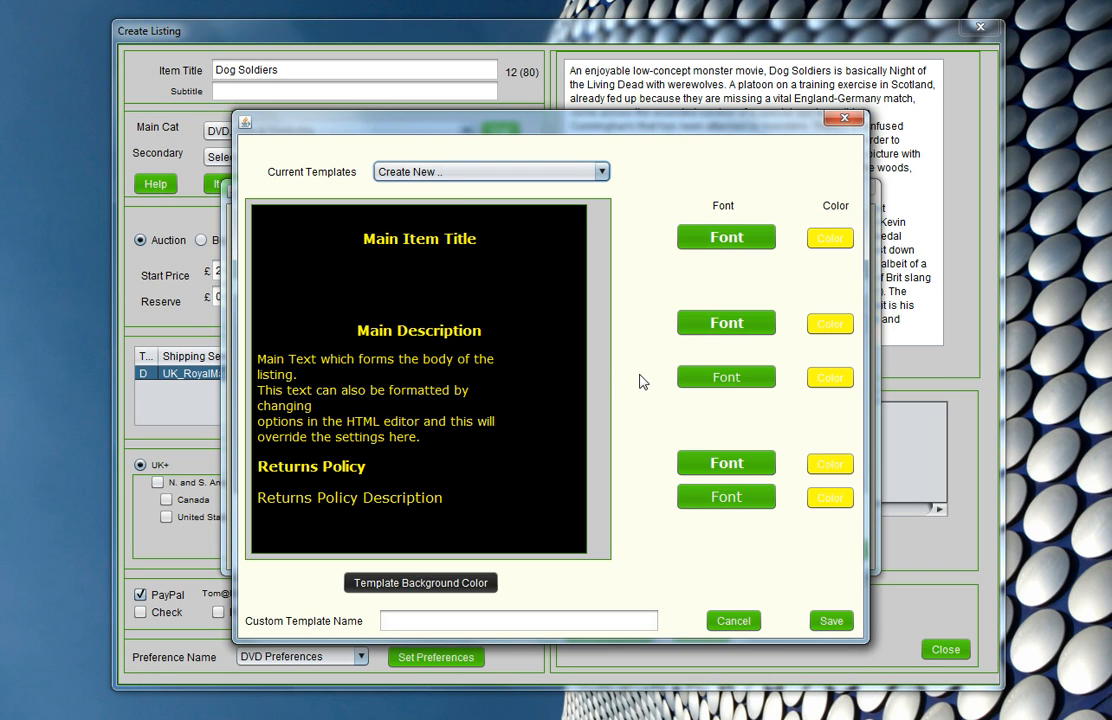
- Set the template background to a dark navy blue, using the HSB colour model with a hue of 244
left_click(413, 585)
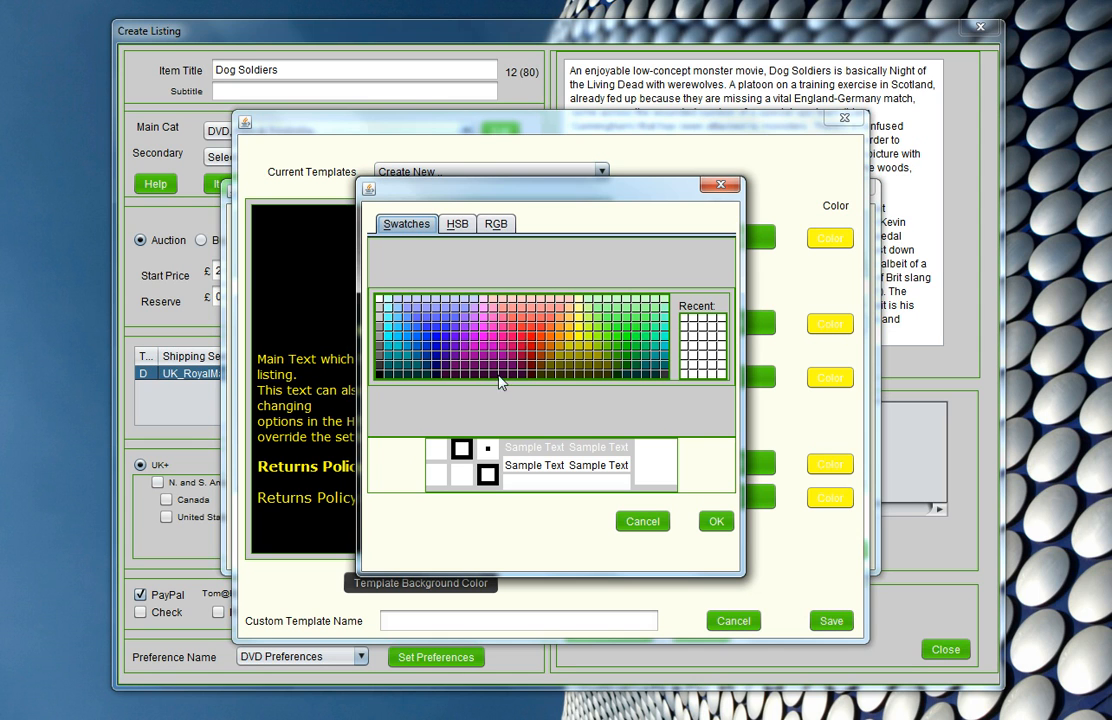
left_click(458, 225)
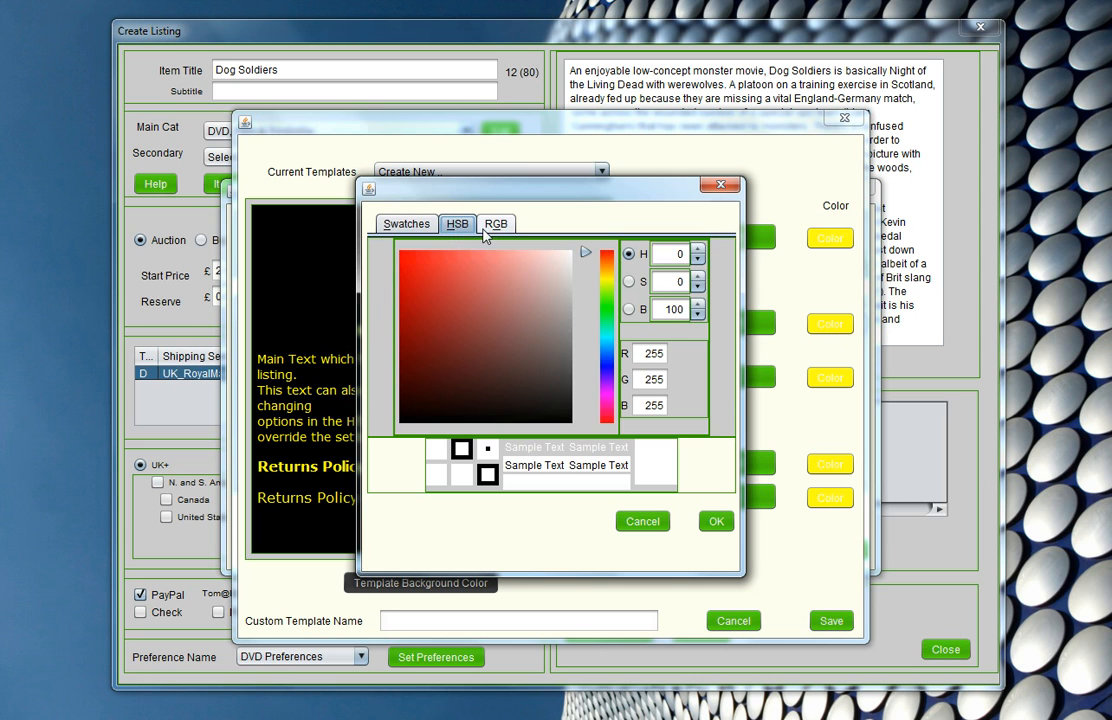
left_click(496, 224)
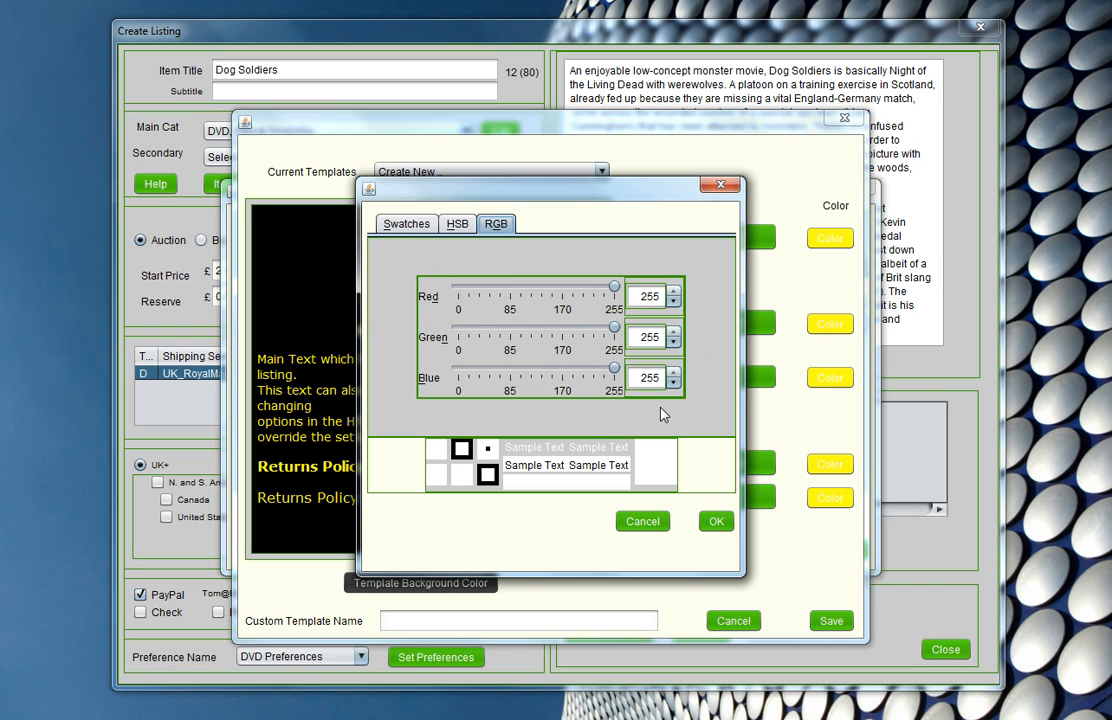
left_click(465, 231)
left_click_drag(587, 262, 597, 382)
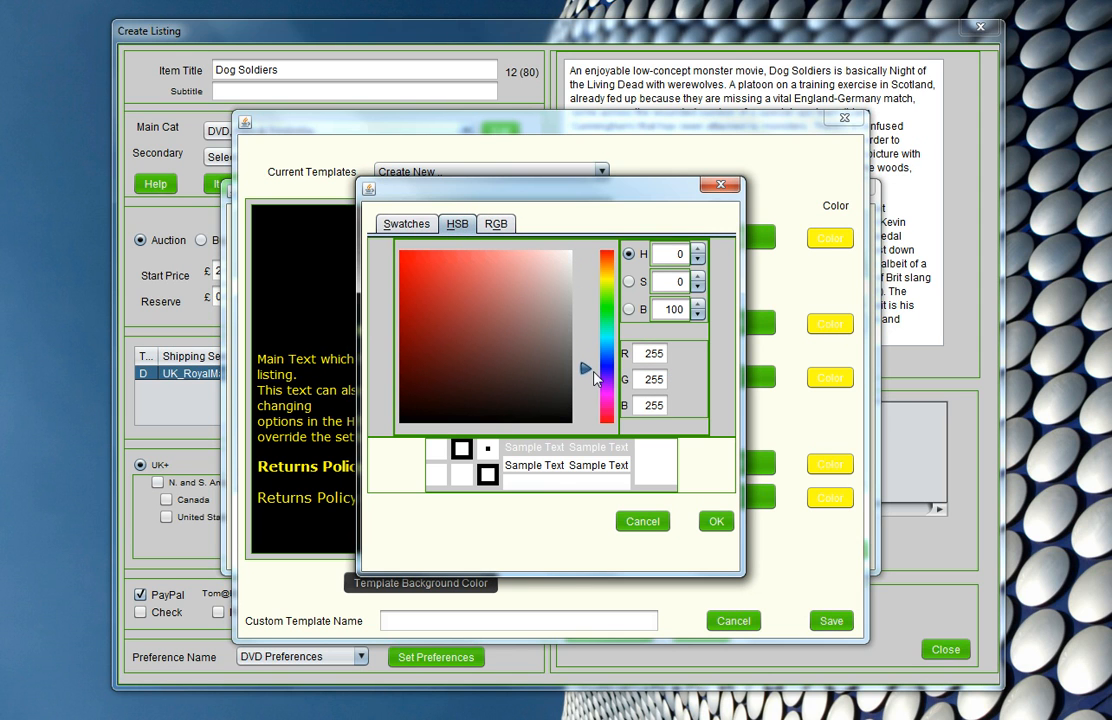
left_click_drag(414, 325, 429, 364)
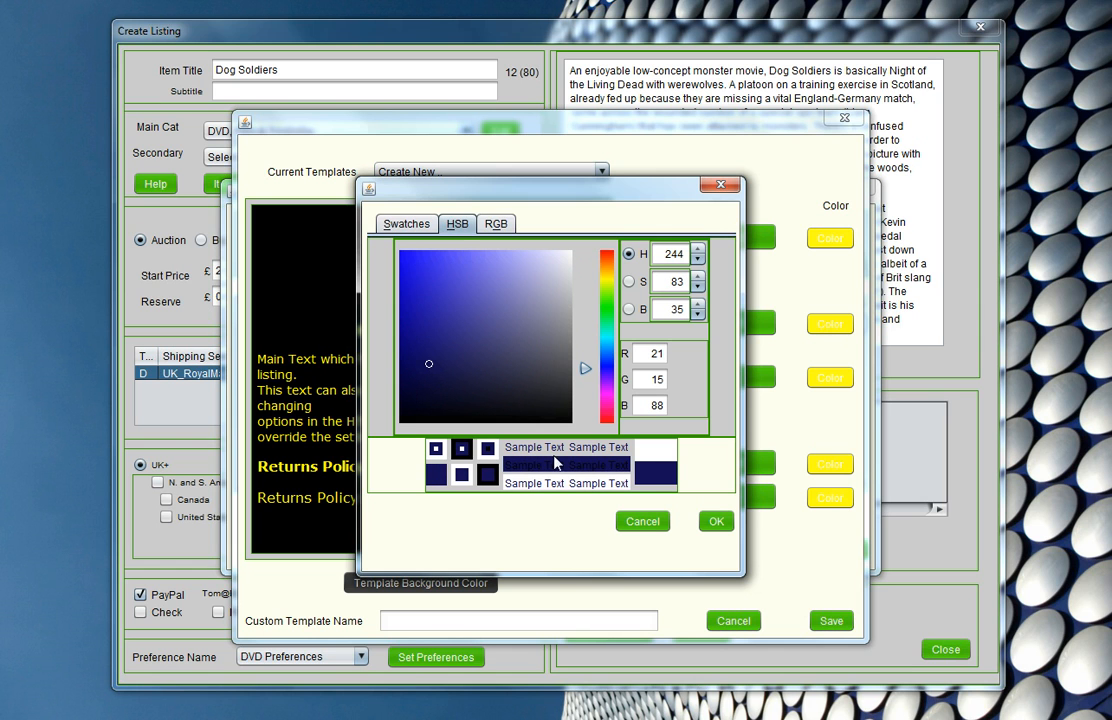
left_click_drag(430, 366, 422, 355)
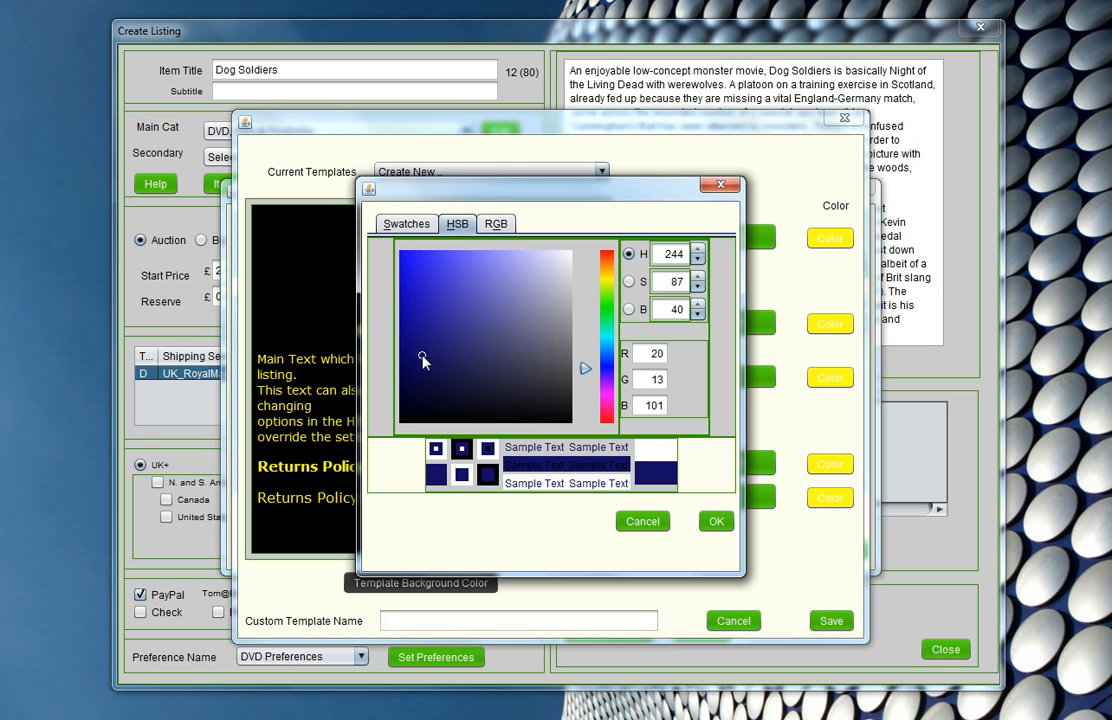
left_click(712, 522)
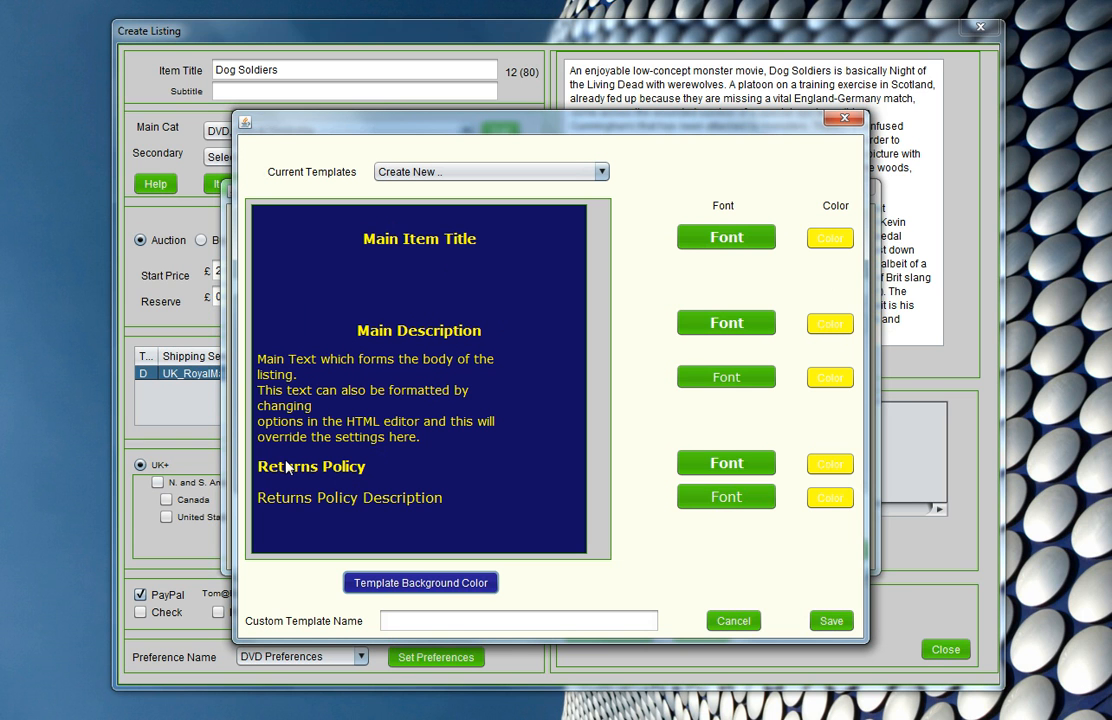
- Set the Main Item Title text colour to the medium grey swatch
left_click(829, 238)
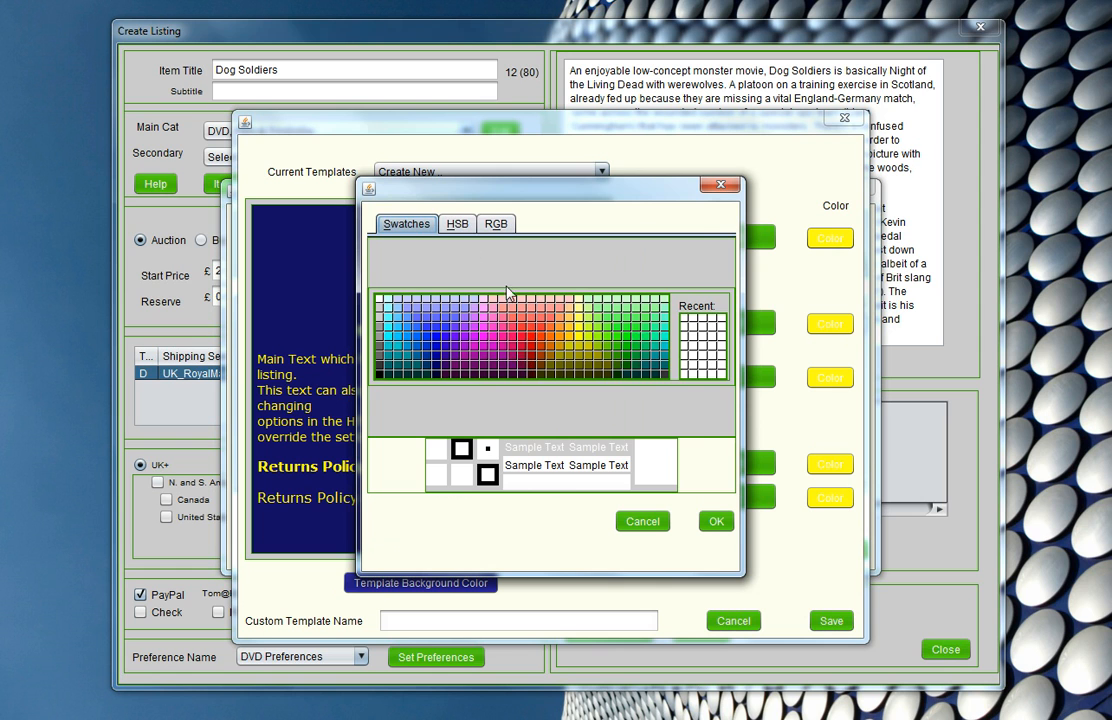
left_click(458, 225)
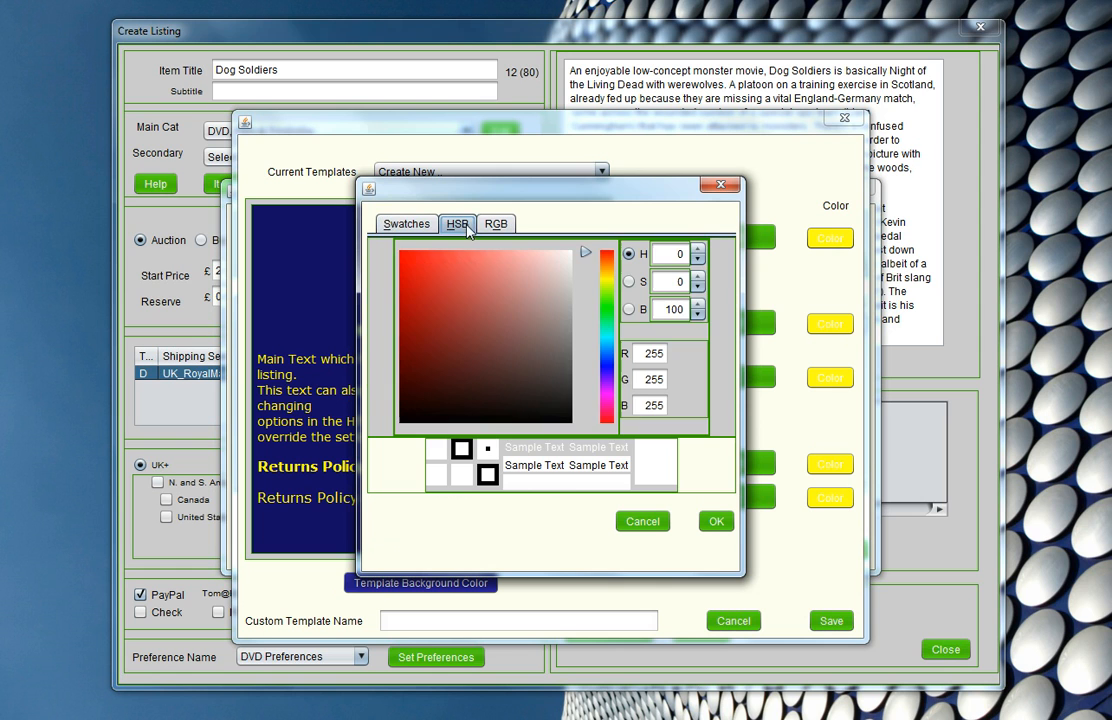
left_click(406, 224)
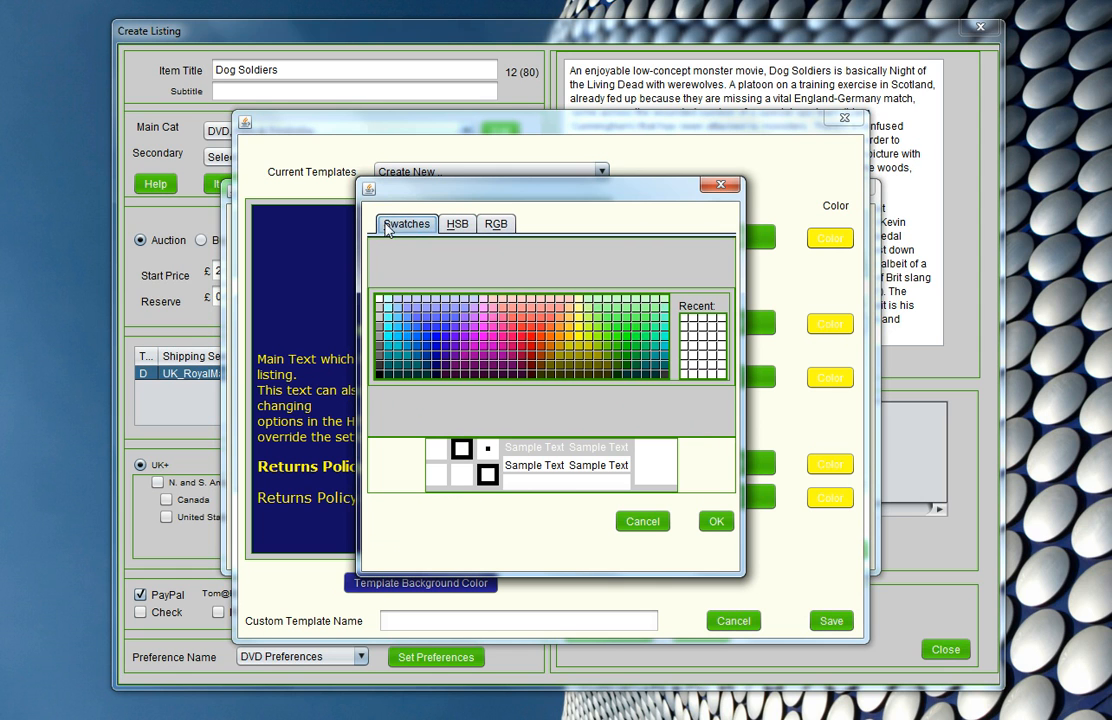
left_click(381, 345)
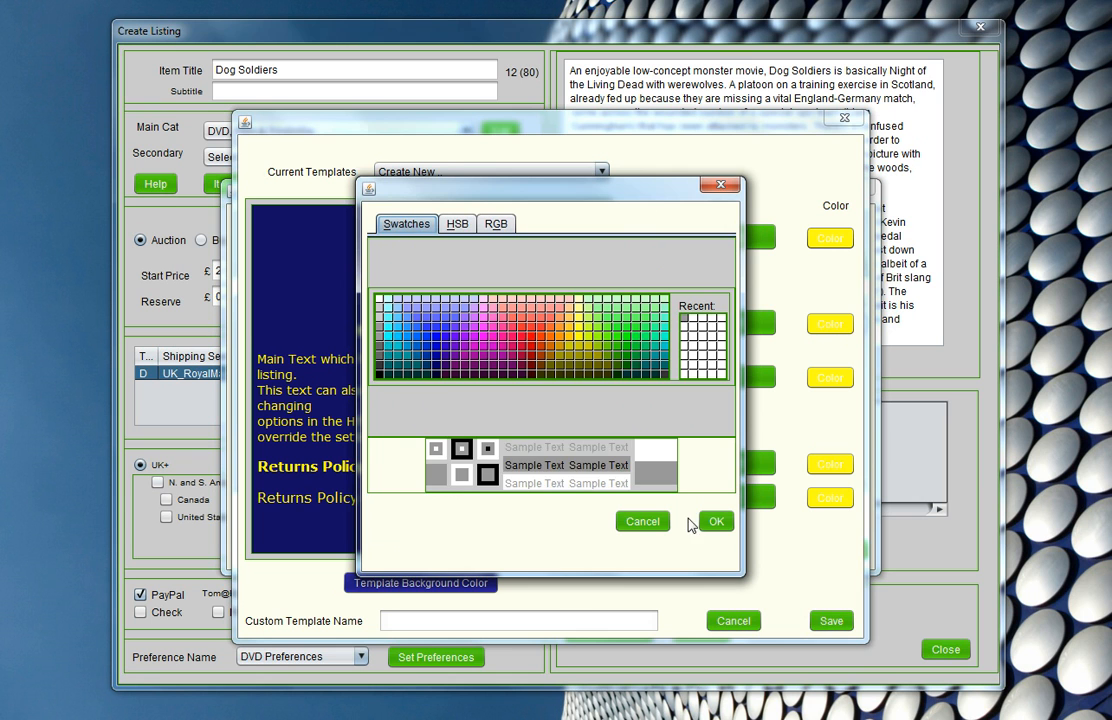
left_click(715, 520)
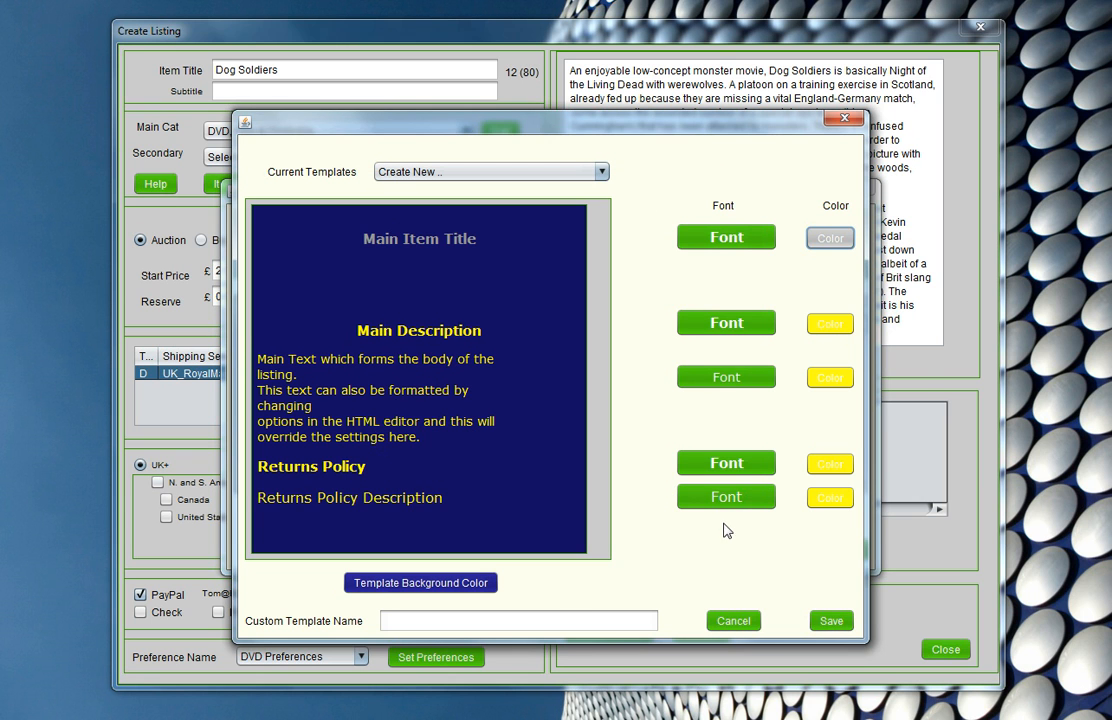
- Set the Main Description and Returns Policy headings to the same medium grey as the Main Item Title
left_click(847, 332)
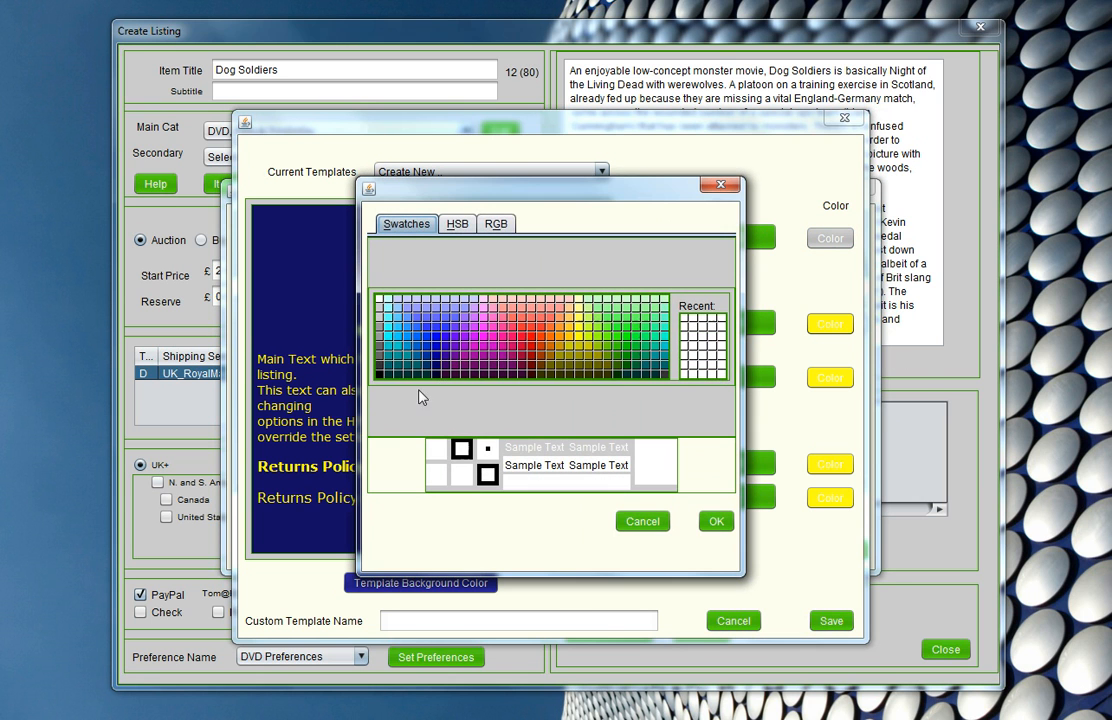
left_click(381, 340)
left_click(715, 521)
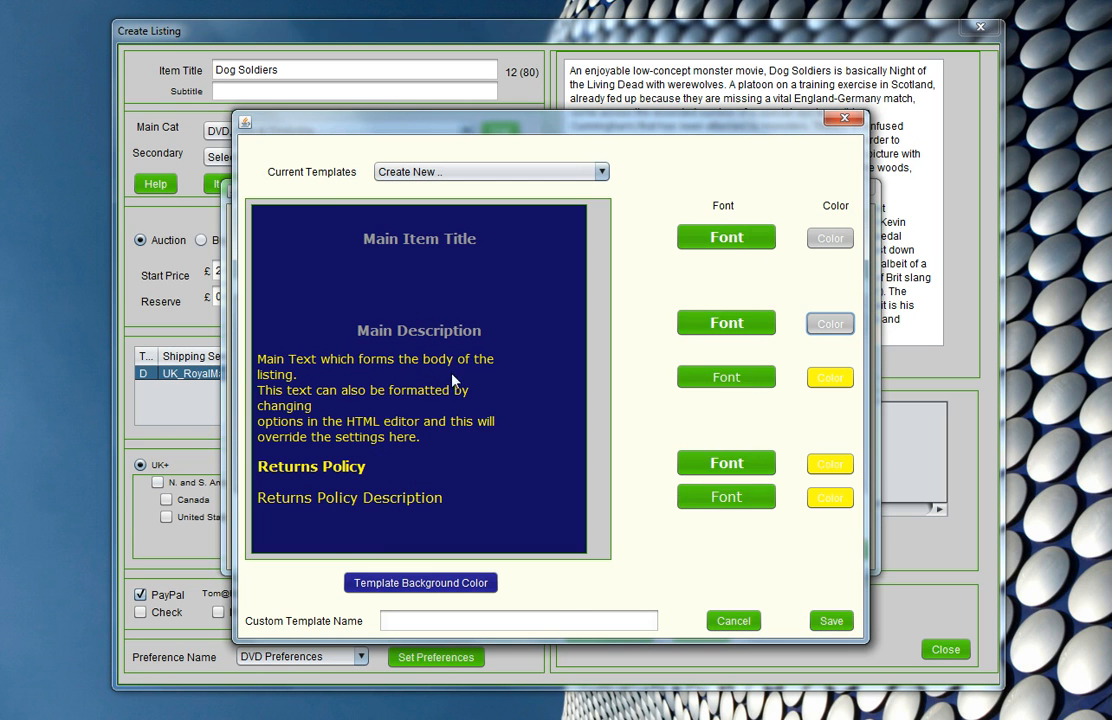
left_click(828, 468)
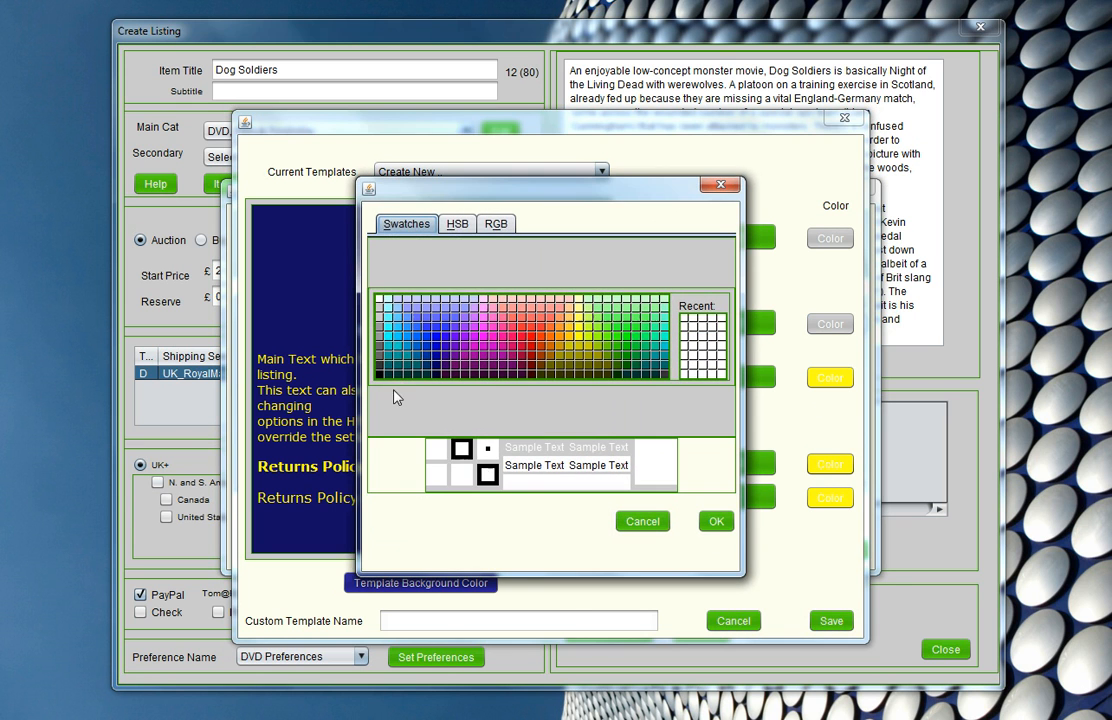
left_click(381, 340)
left_click(715, 521)
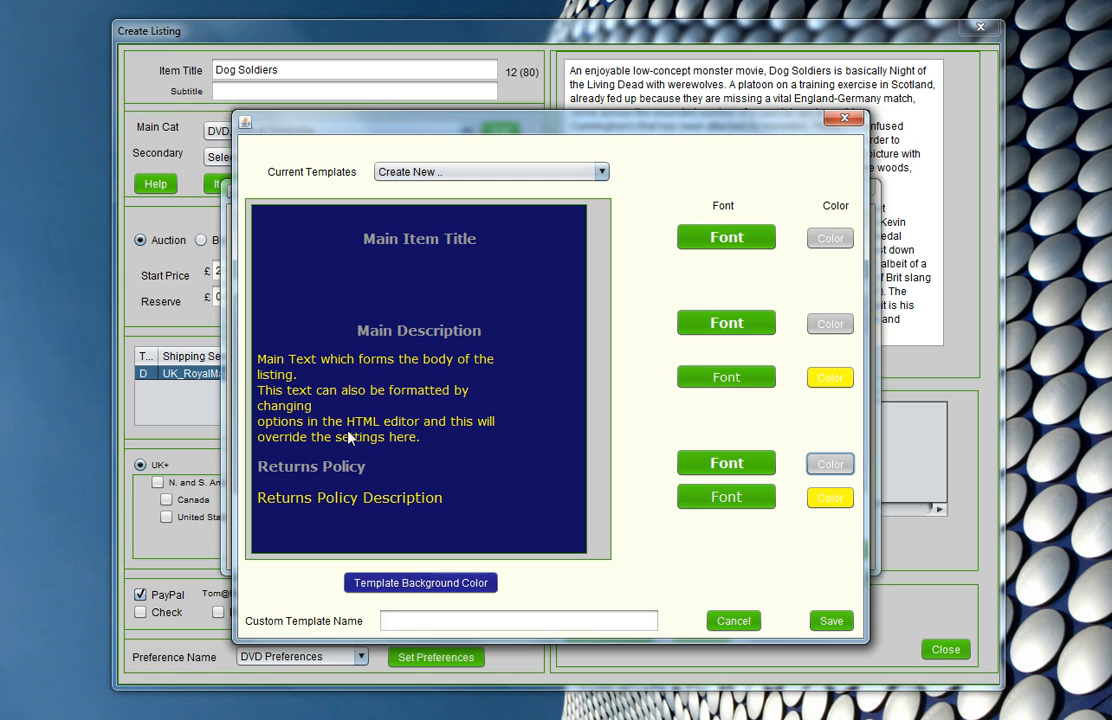
- Set the main body text and the Returns Policy Description text to bright red
left_click(824, 377)
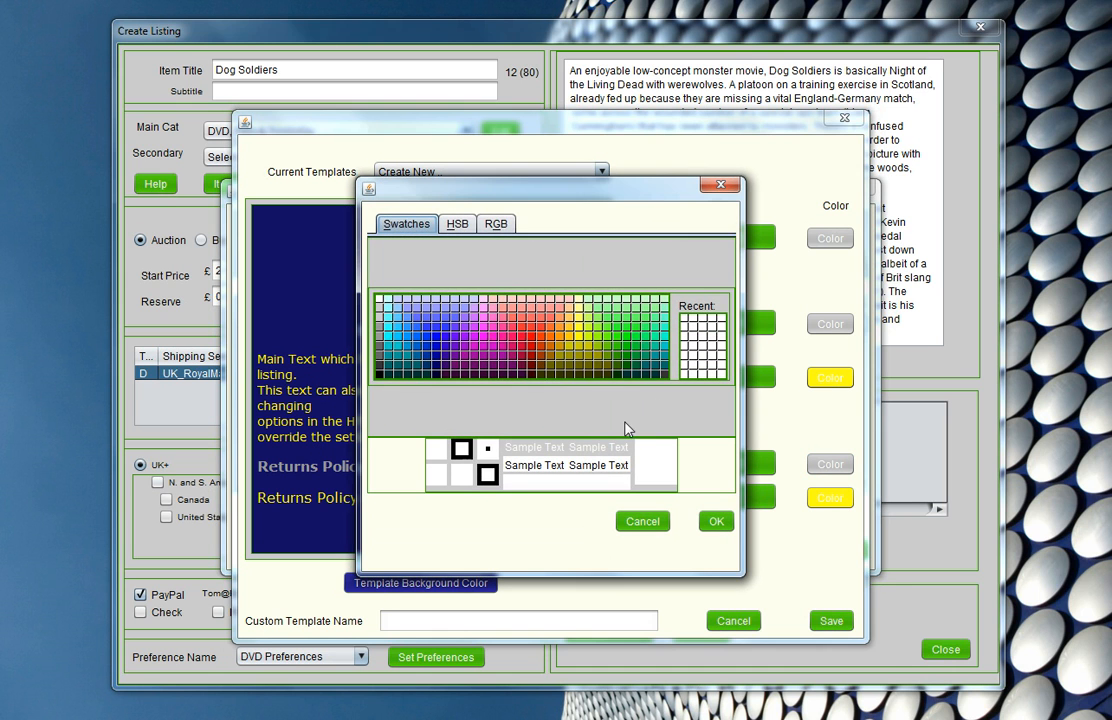
left_click(531, 346)
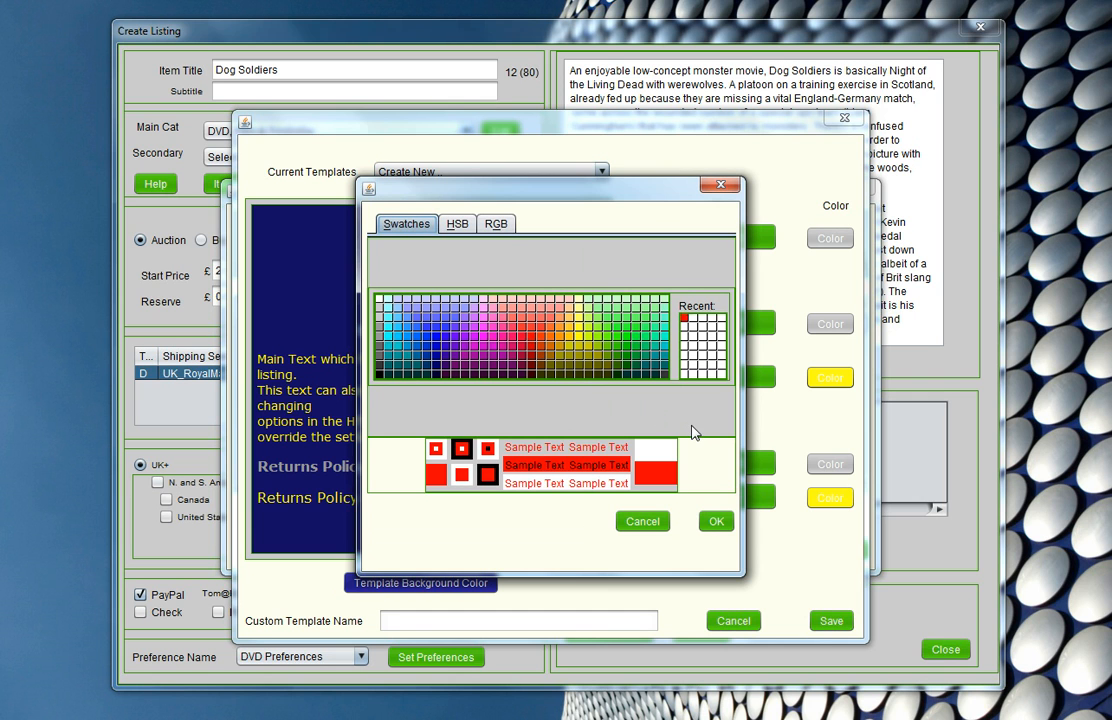
left_click(714, 520)
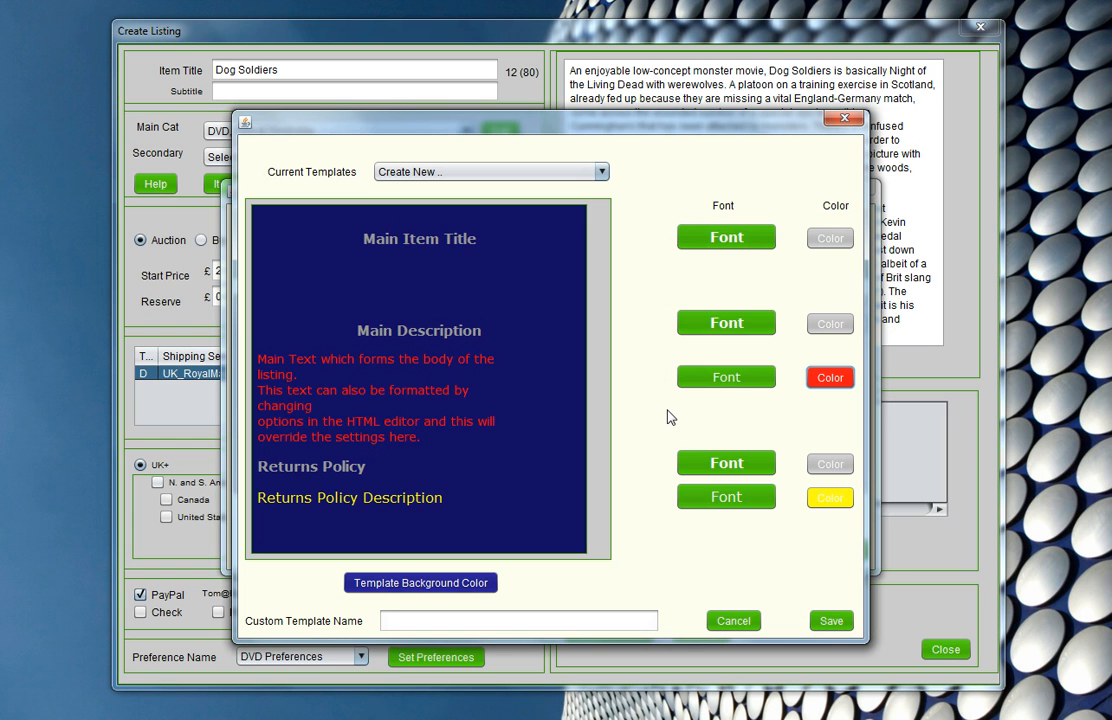
left_click(828, 497)
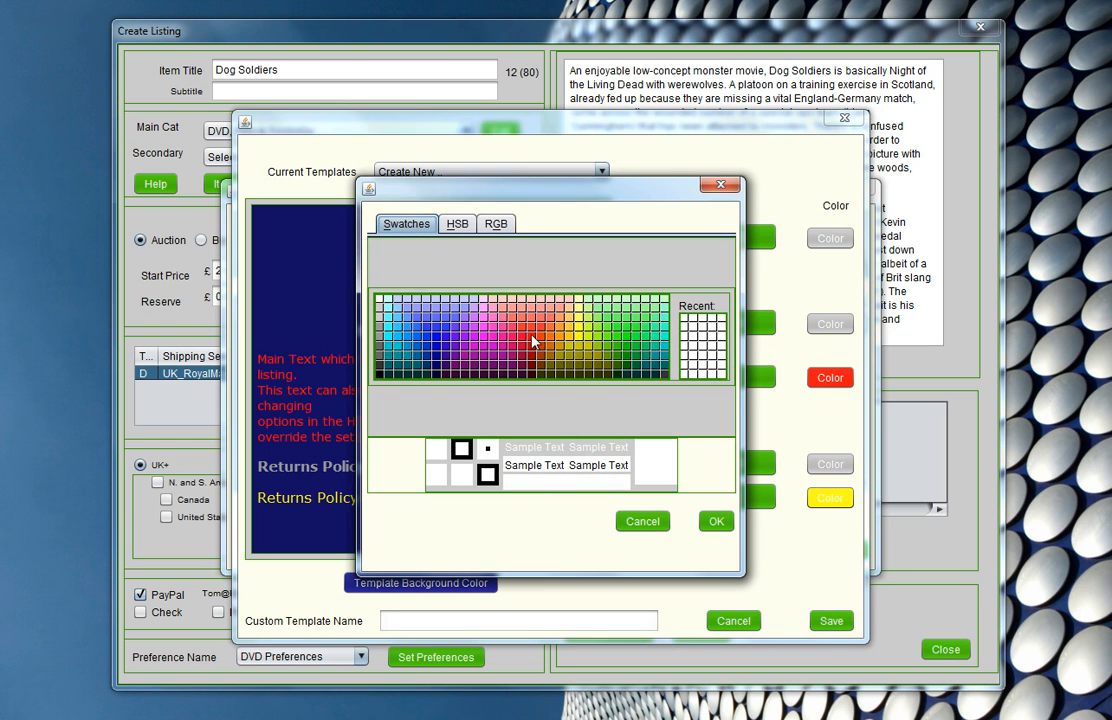
left_click(533, 343)
left_click(714, 521)
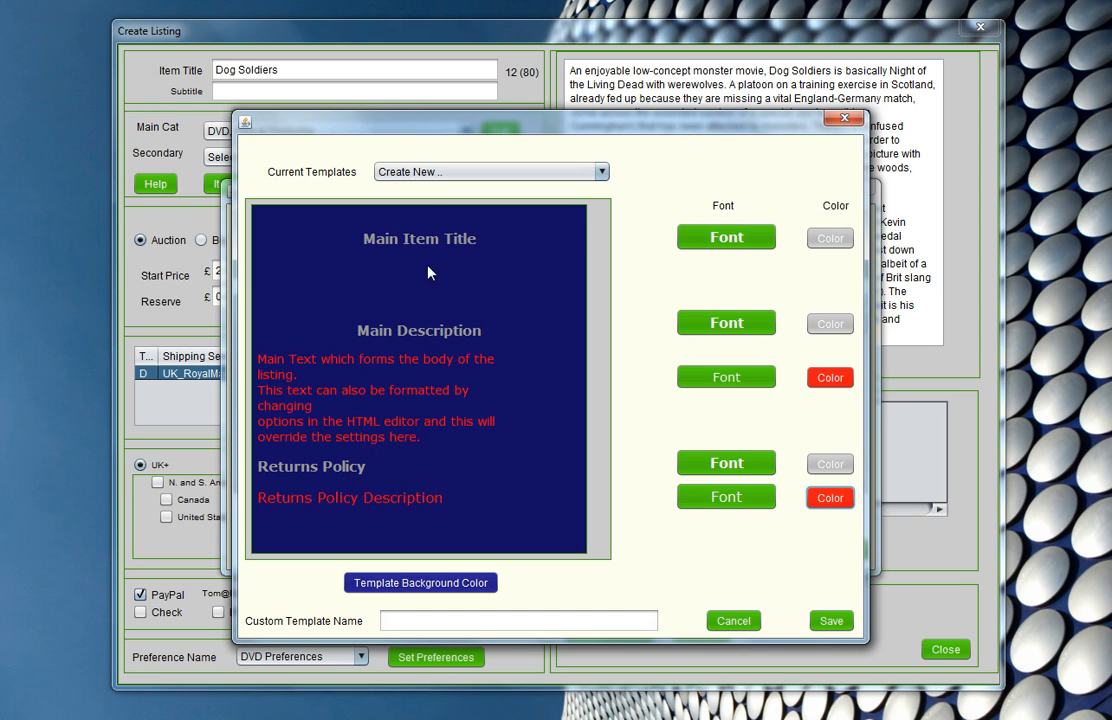
- Set the Main Item Title font to AR CENA, Plain, size 22
left_click(686, 238)
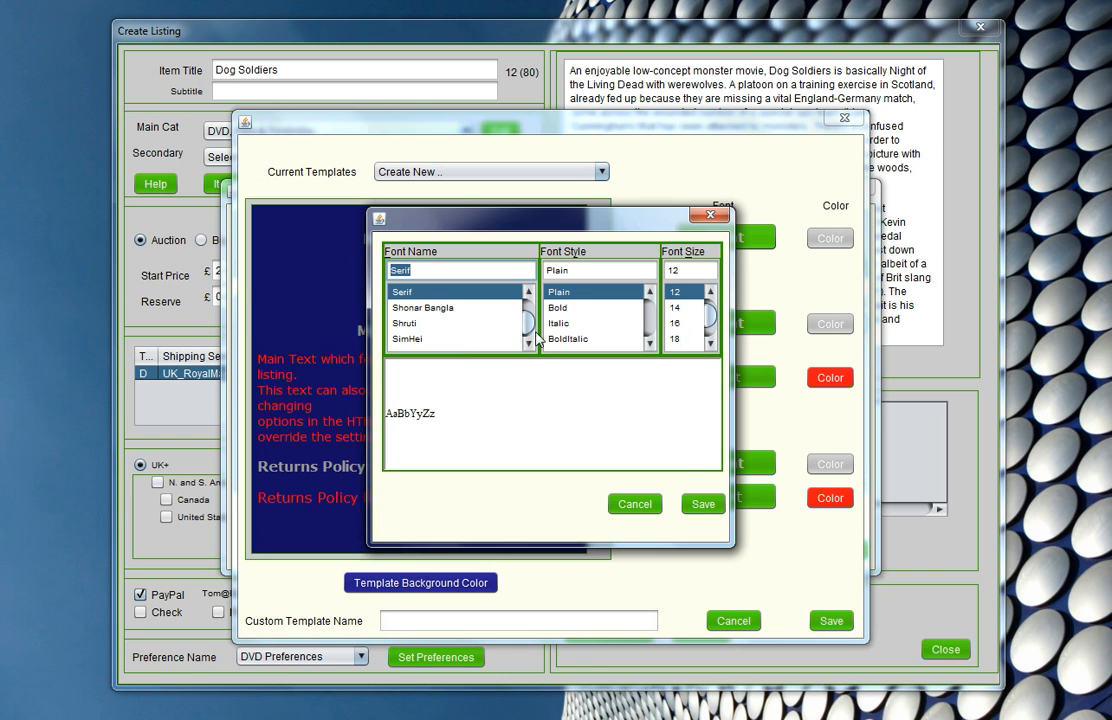
scroll(530, 335, "up", 15)
scroll(530, 335, "down", 4)
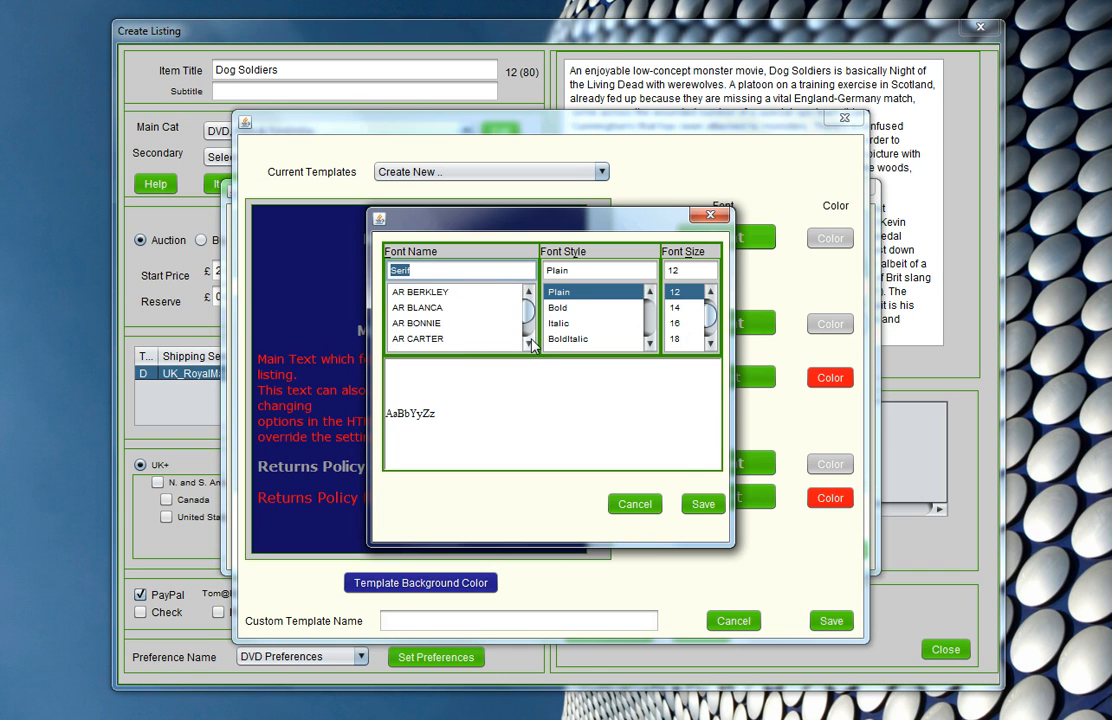
left_click(482, 340)
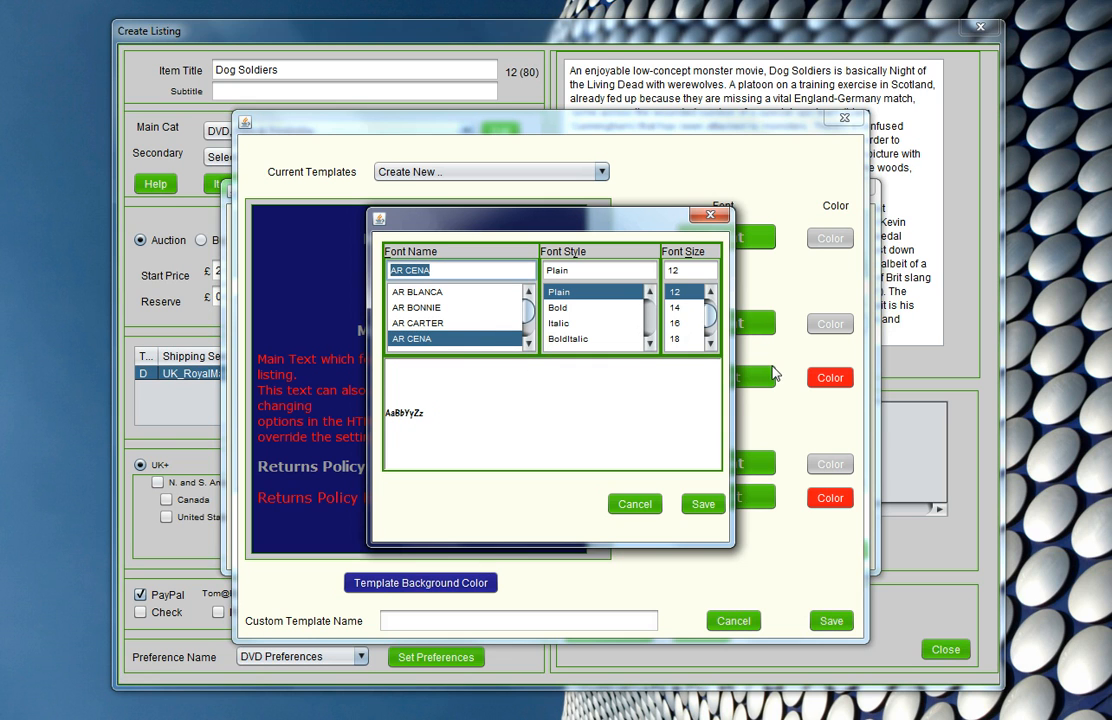
scroll(711, 346, "down", 1)
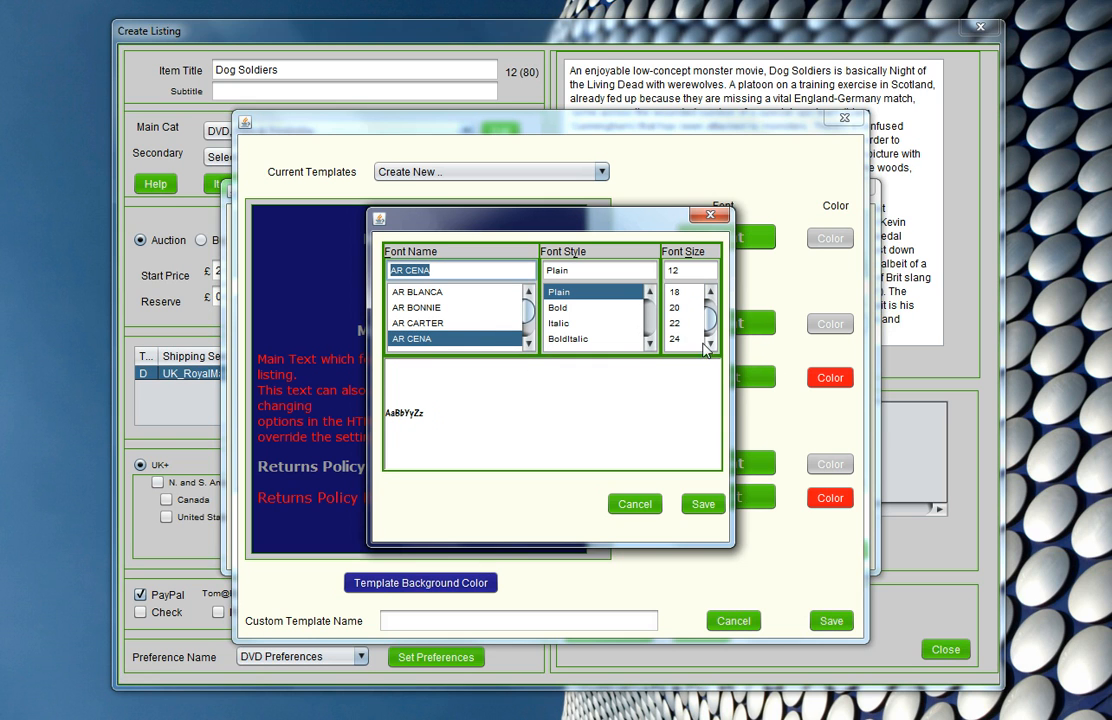
left_click(703, 504)
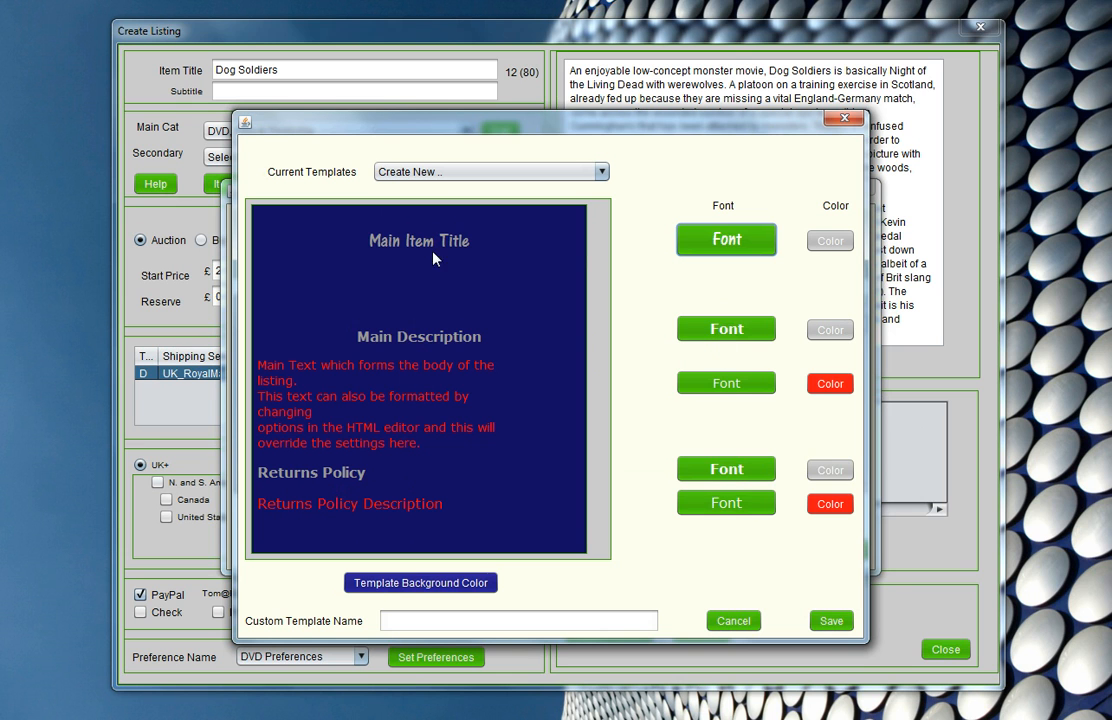
- Set the Main Description heading font to AR CENA, Plain, size 16
left_click(699, 337)
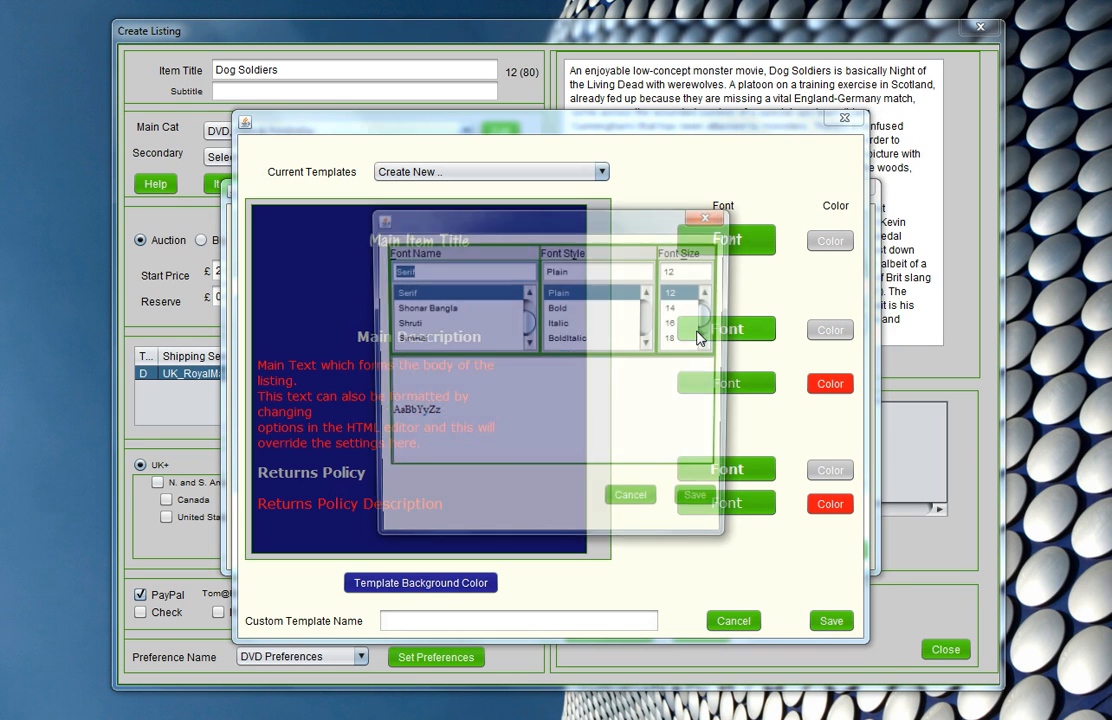
left_click_drag(528, 326, 528, 305)
left_click(528, 342)
scroll(528, 345, "down", 1)
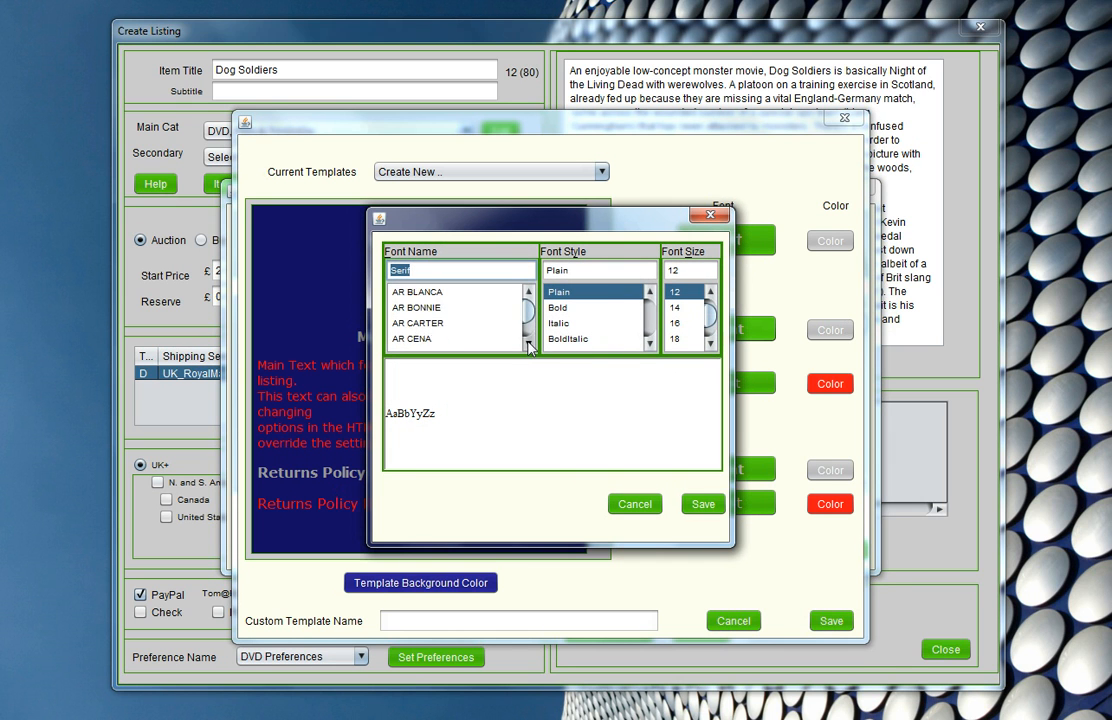
left_click(471, 340)
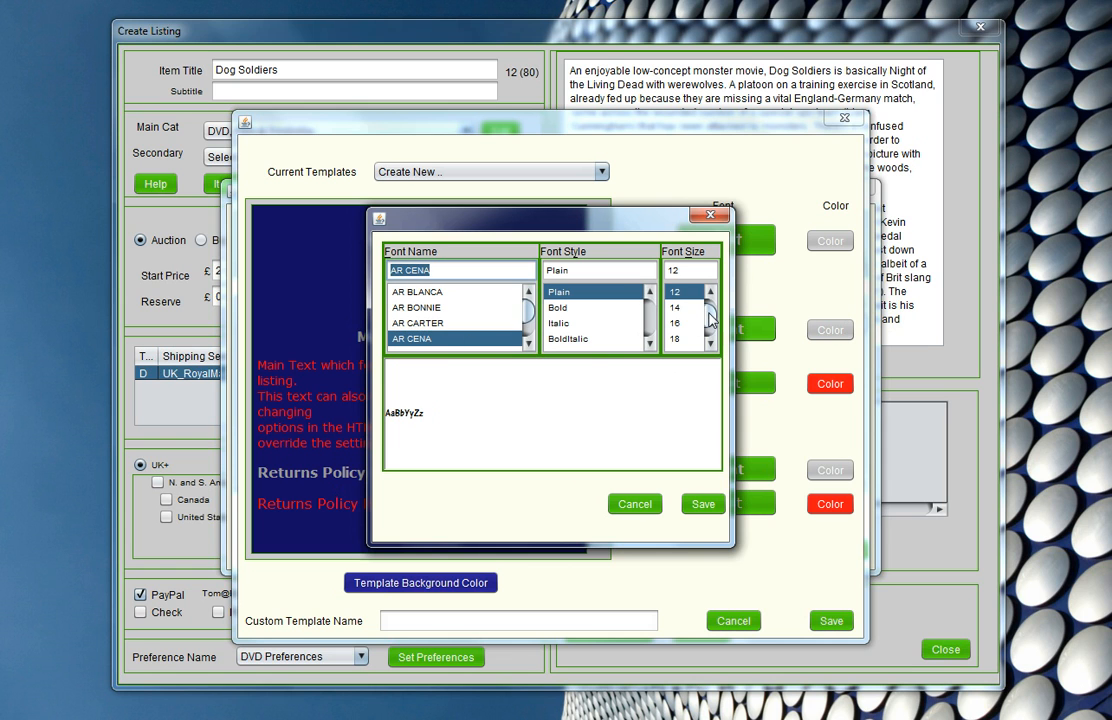
left_click(689, 324)
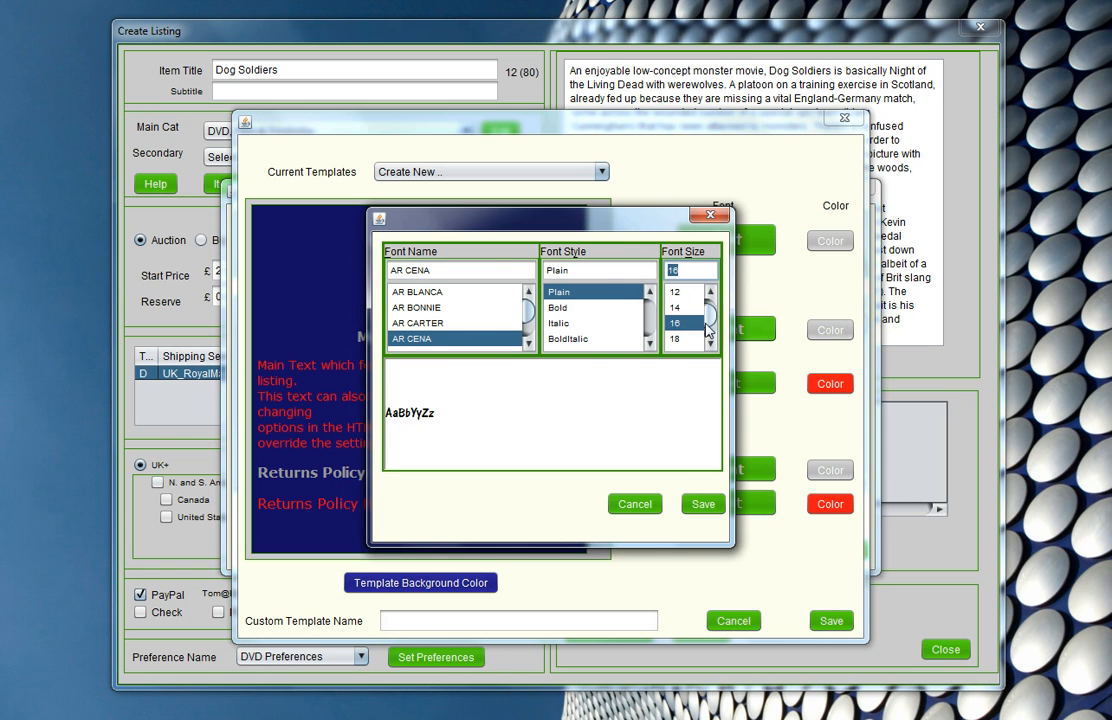
left_click(699, 506)
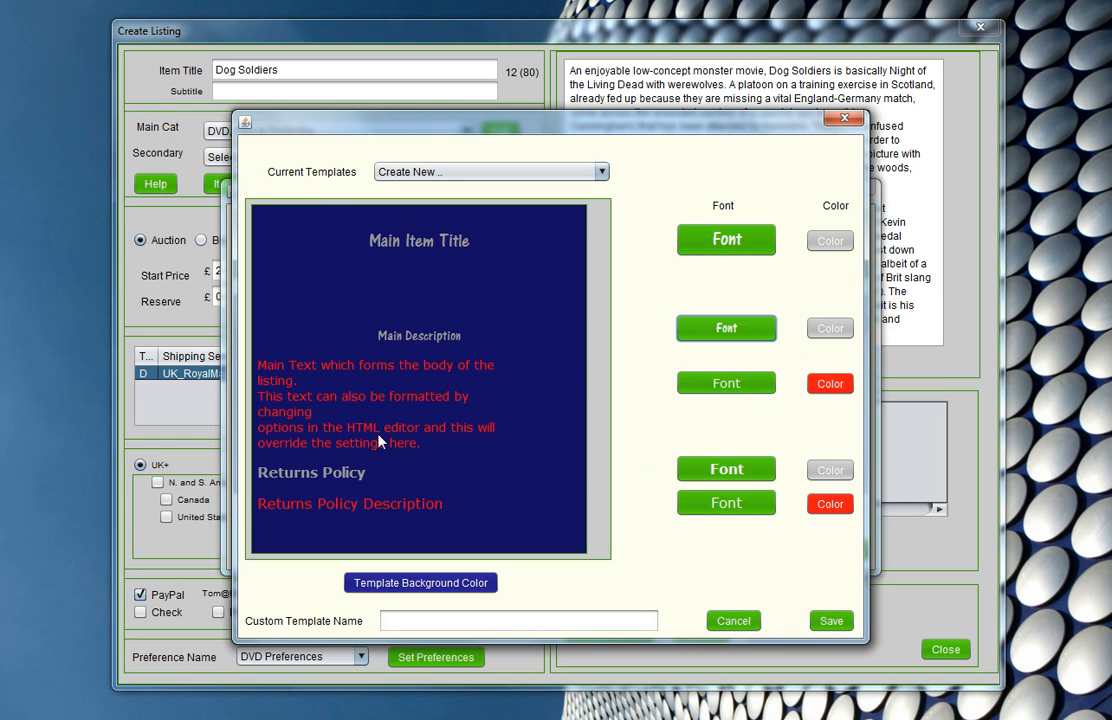
- Set the Returns Policy heading font to AR CENA, Plain, size 16
left_click(727, 470)
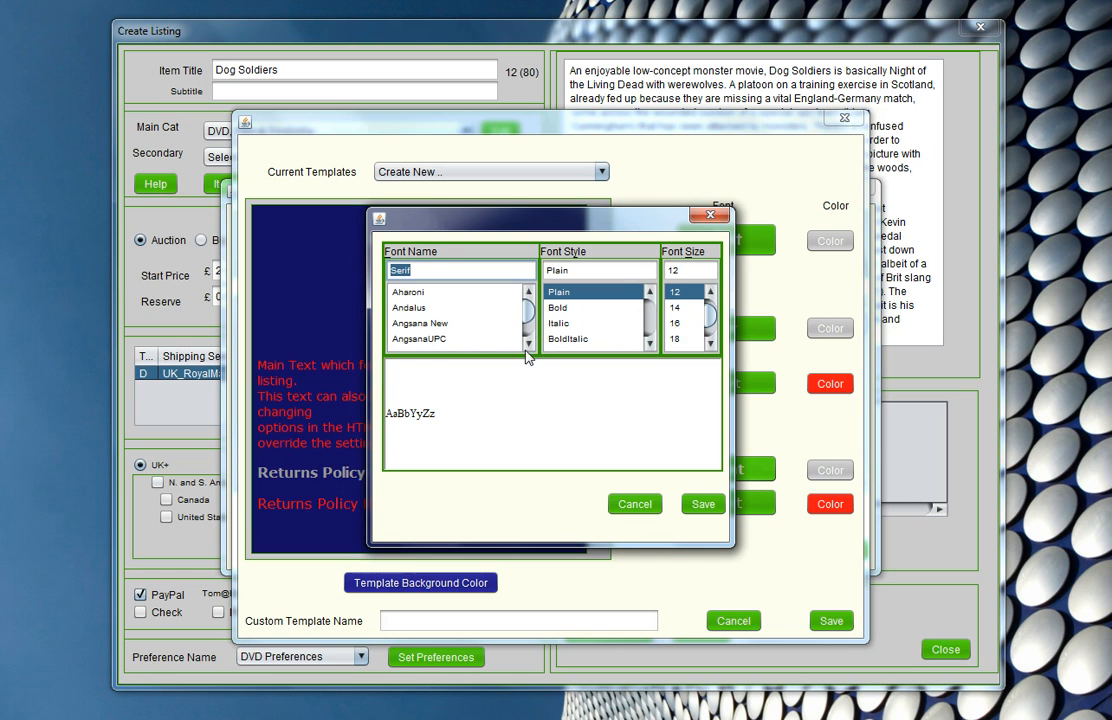
scroll(480, 330, "down", 3)
left_click(460, 323)
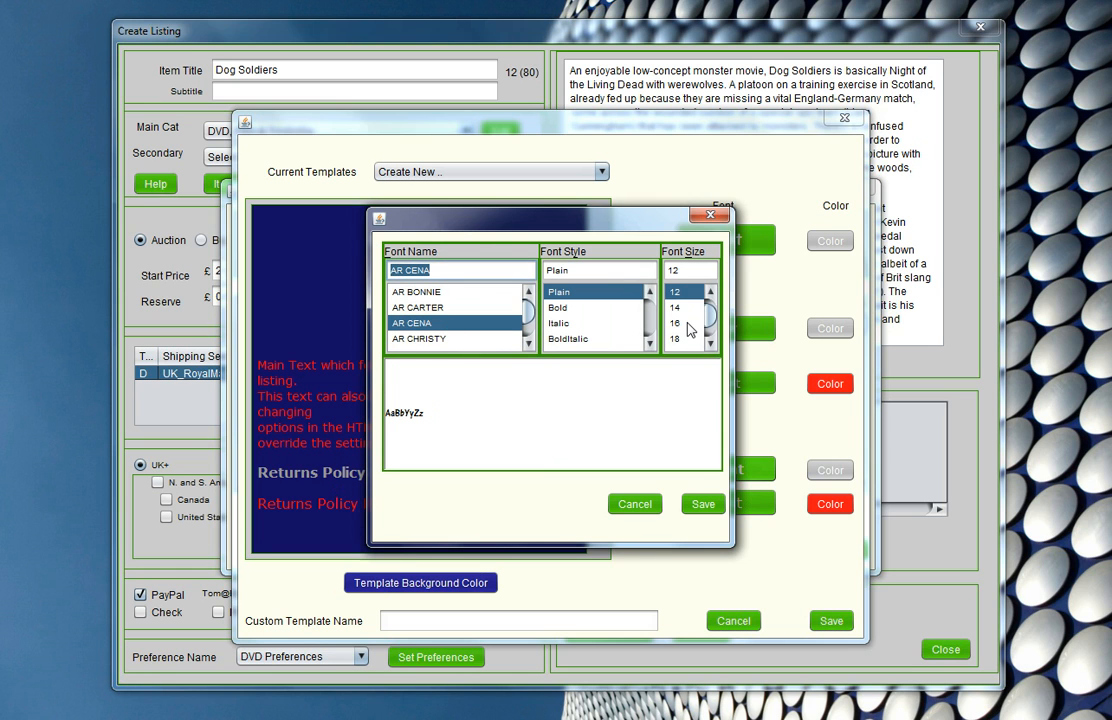
left_click(676, 323)
left_click(699, 505)
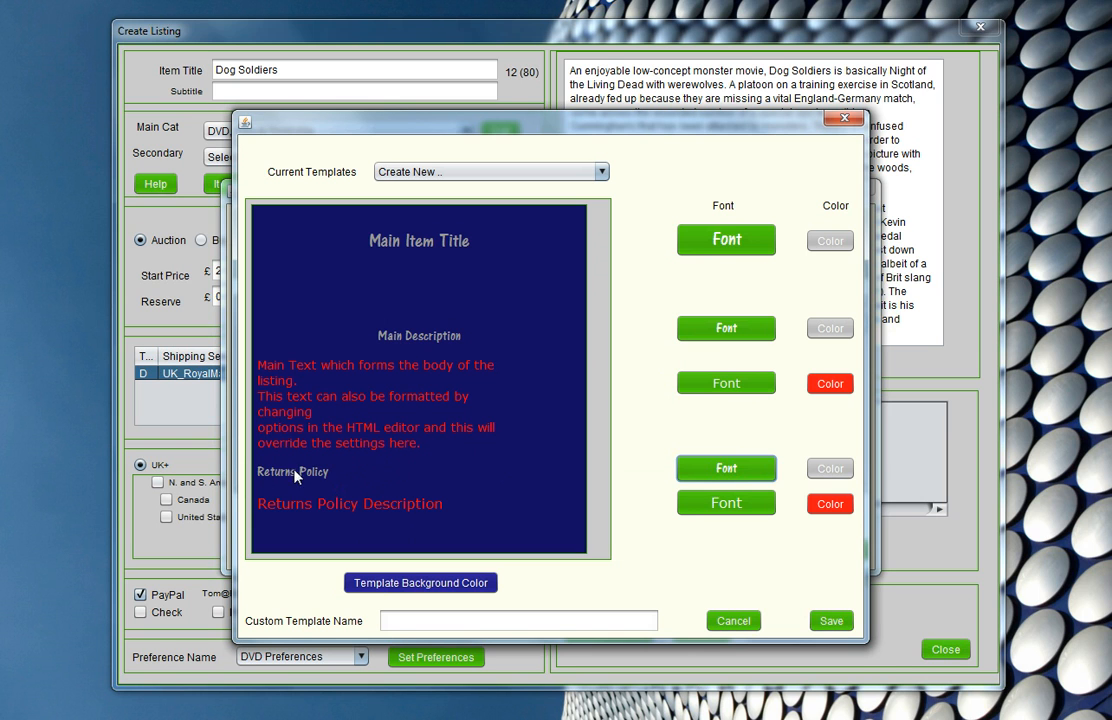
- Set the main body text font to Candara, Plain, size 12
left_click(731, 389)
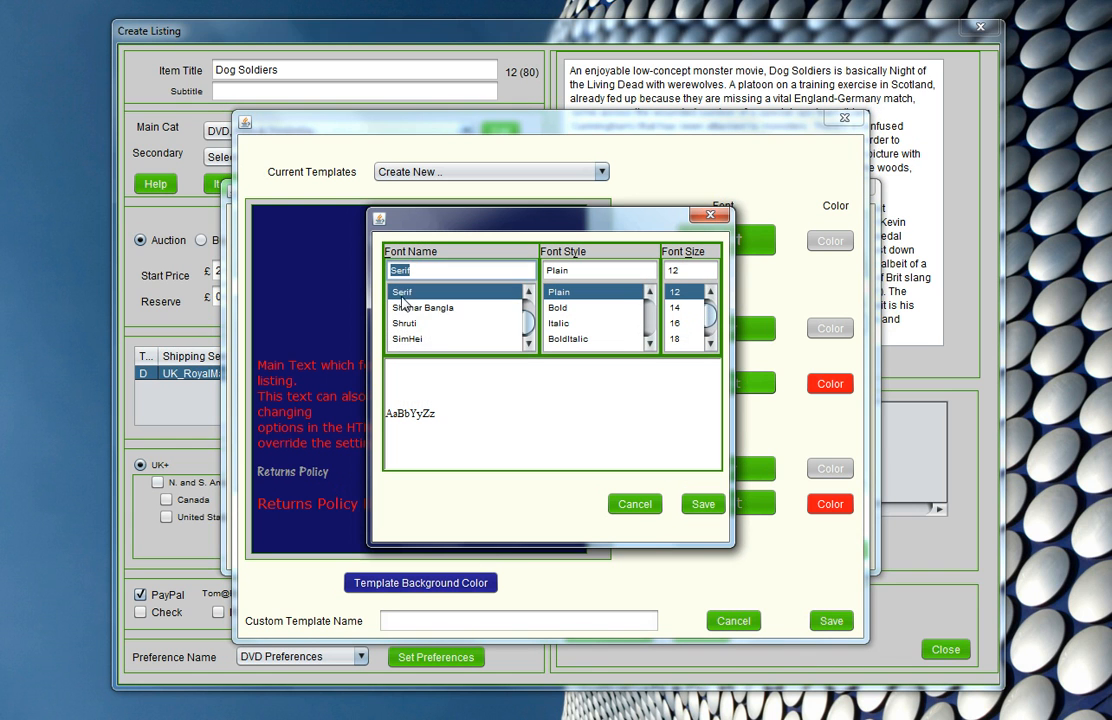
left_click_drag(531, 324, 531, 312)
left_click(530, 343)
left_click(530, 343)
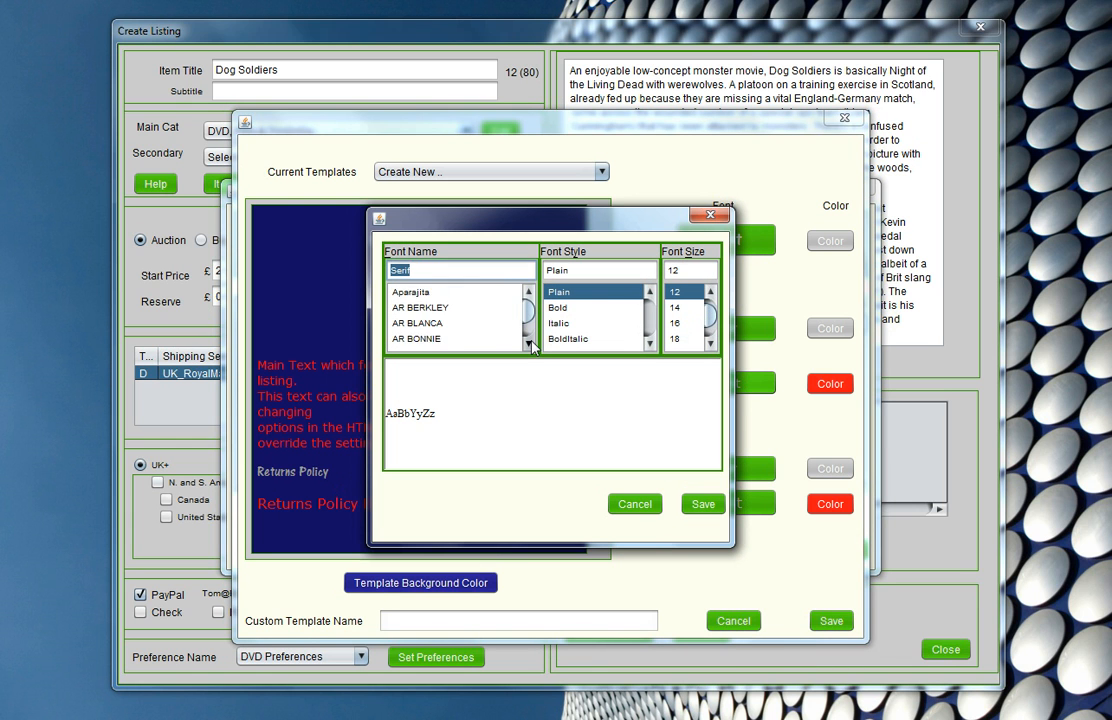
scroll(532, 345, "down", 10)
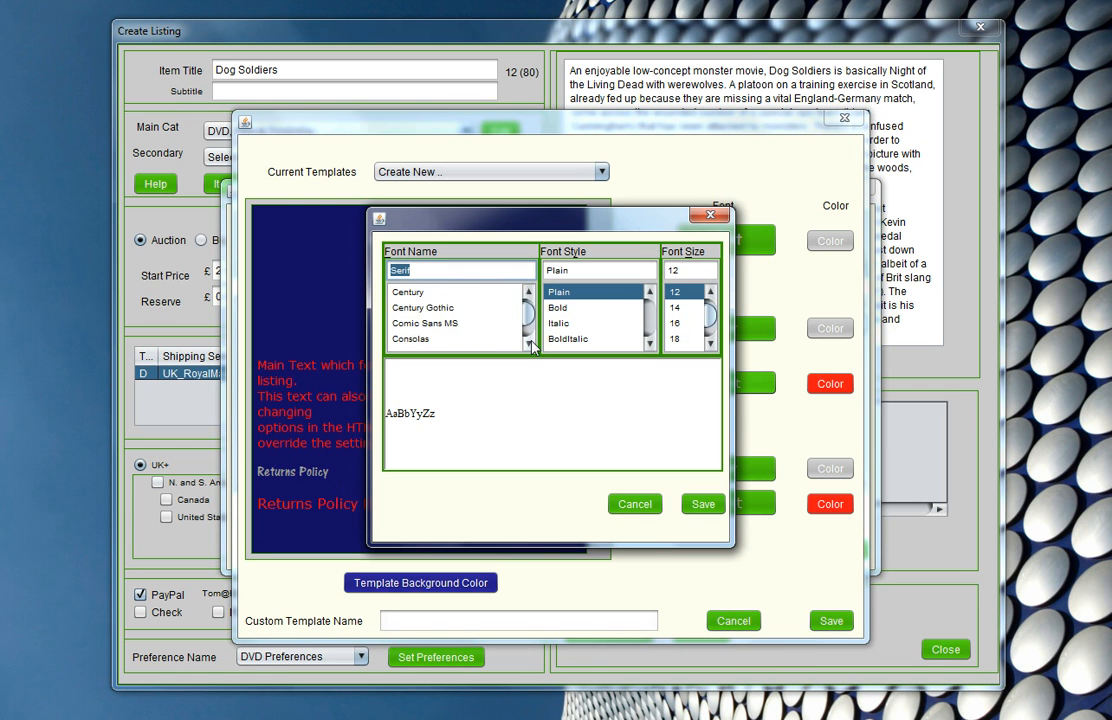
scroll(535, 300, "up", 3)
left_click(454, 312)
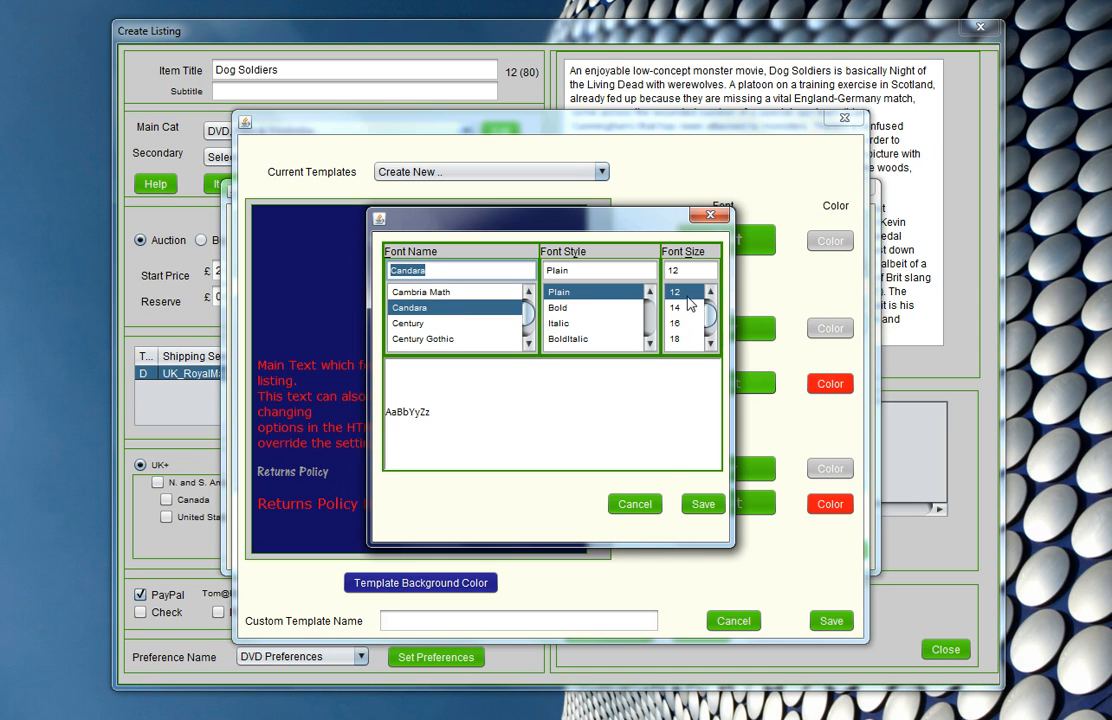
left_click(694, 504)
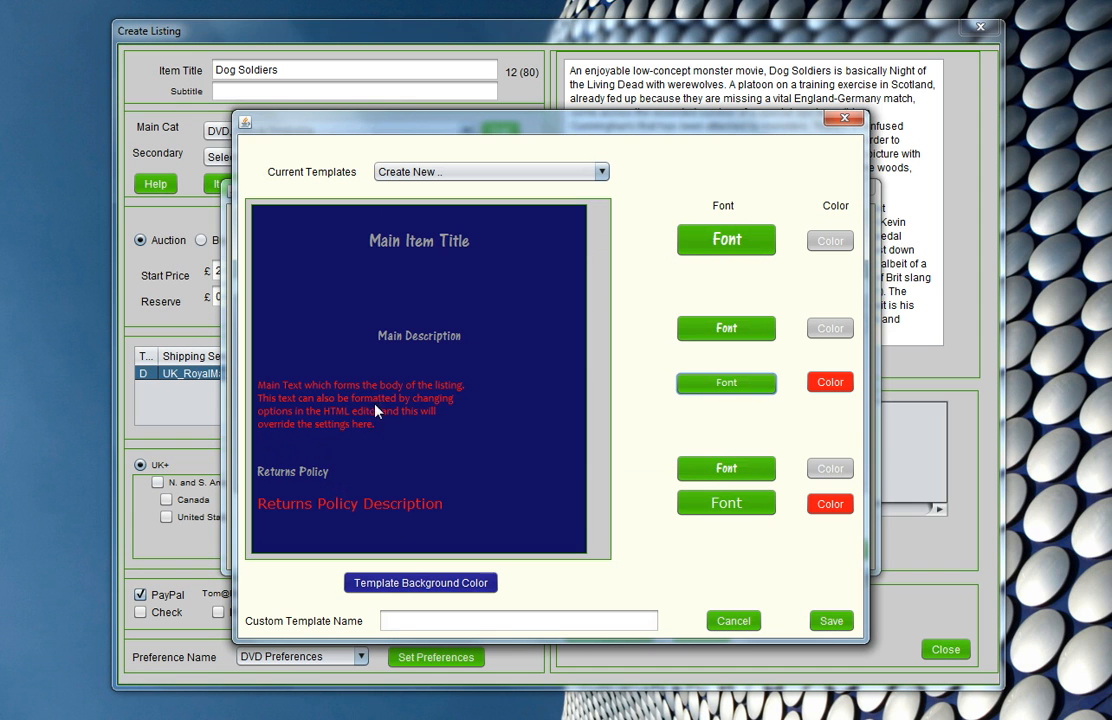
- Set the Returns Policy Description font to Candara, Plain, size 12
left_click(726, 503)
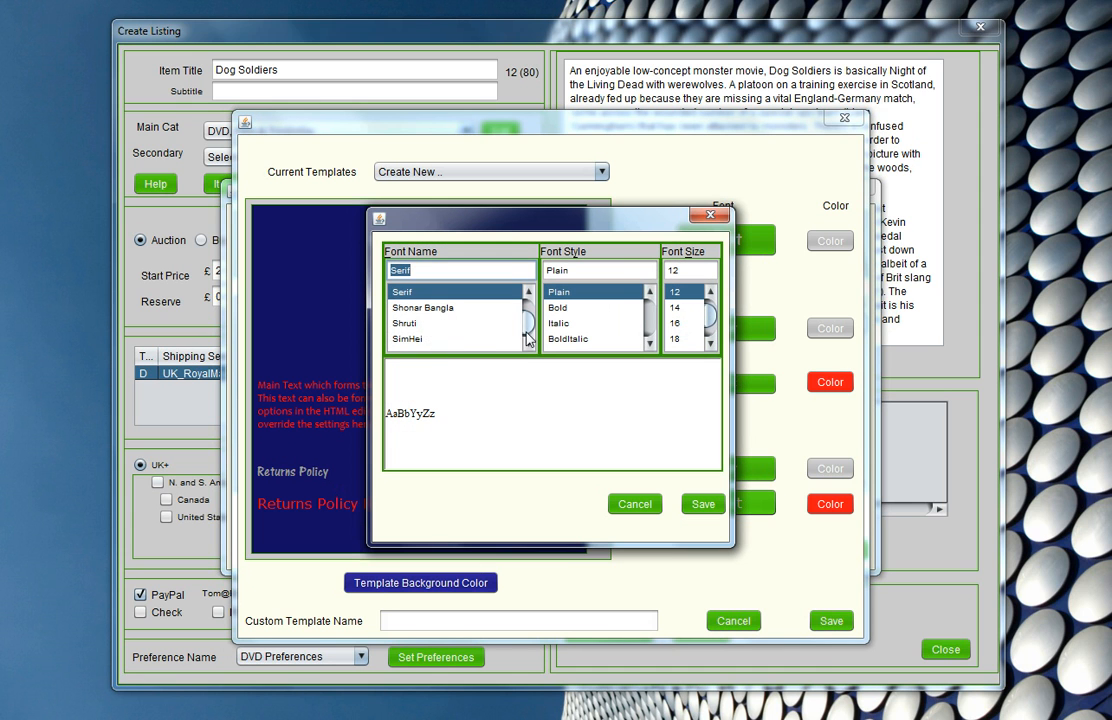
left_click_drag(529, 322, 529, 306)
left_click(532, 343)
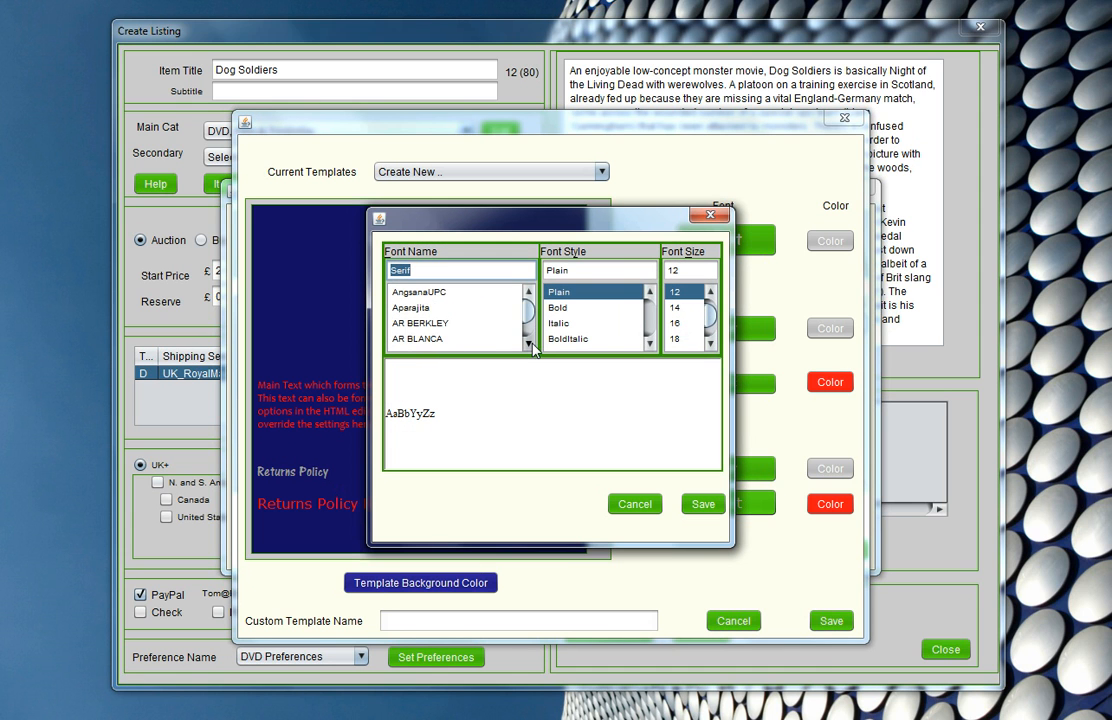
left_click(532, 345)
left_click(532, 345)
left_click(532, 345)
left_click(532, 345)
left_click(532, 345)
left_click(532, 345)
left_click(532, 345)
left_click(532, 345)
left_click(532, 344)
left_click(532, 344)
left_click(532, 344)
left_click(532, 344)
left_click(532, 344)
left_click(532, 344)
left_click(532, 344)
left_click(532, 344)
left_click(532, 344)
left_click(532, 344)
left_click(396, 325)
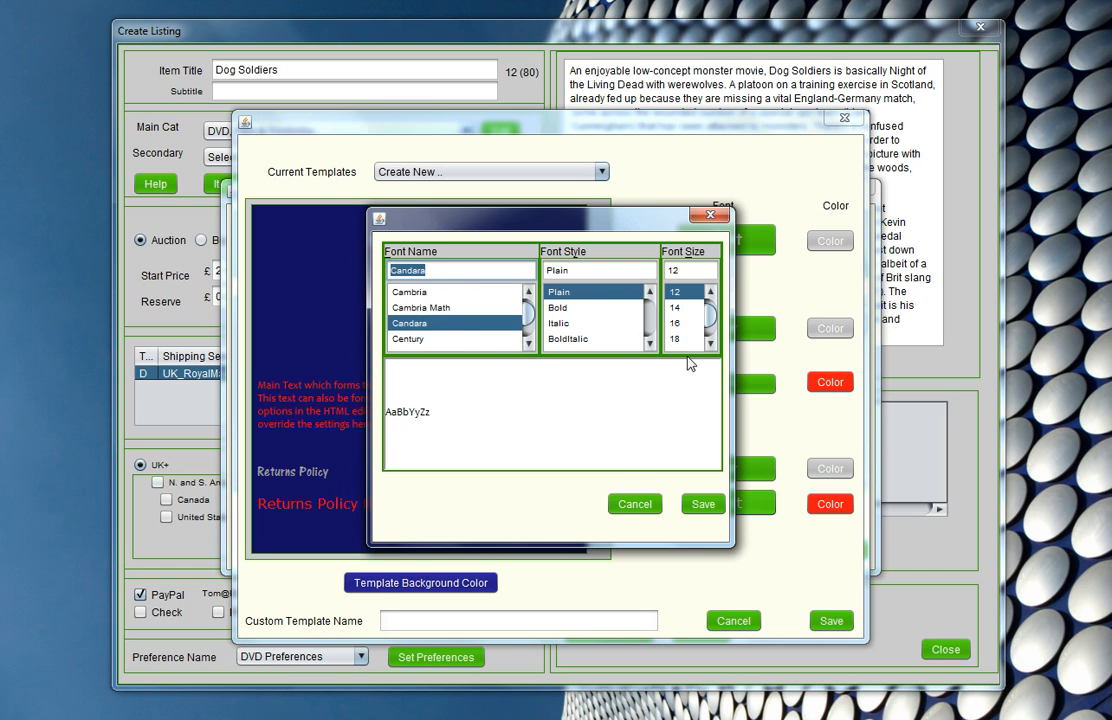
left_click(704, 507)
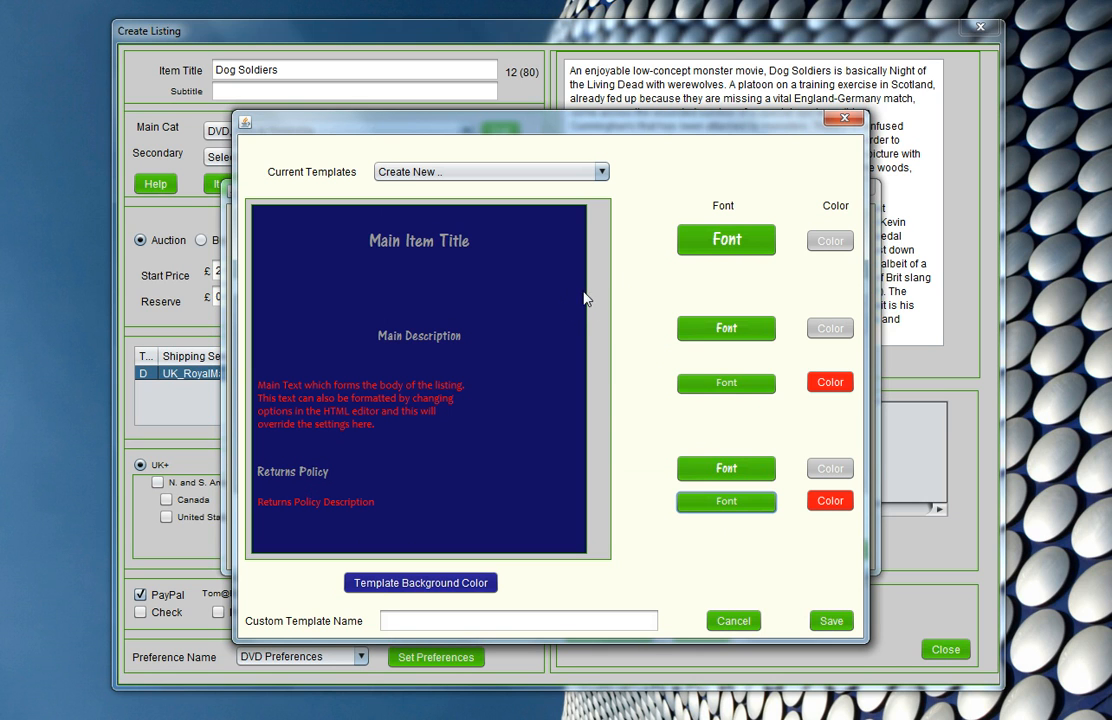
- Save the custom template as "My Dog Soldiers Template" and apply it to the listing
left_click(466, 626)
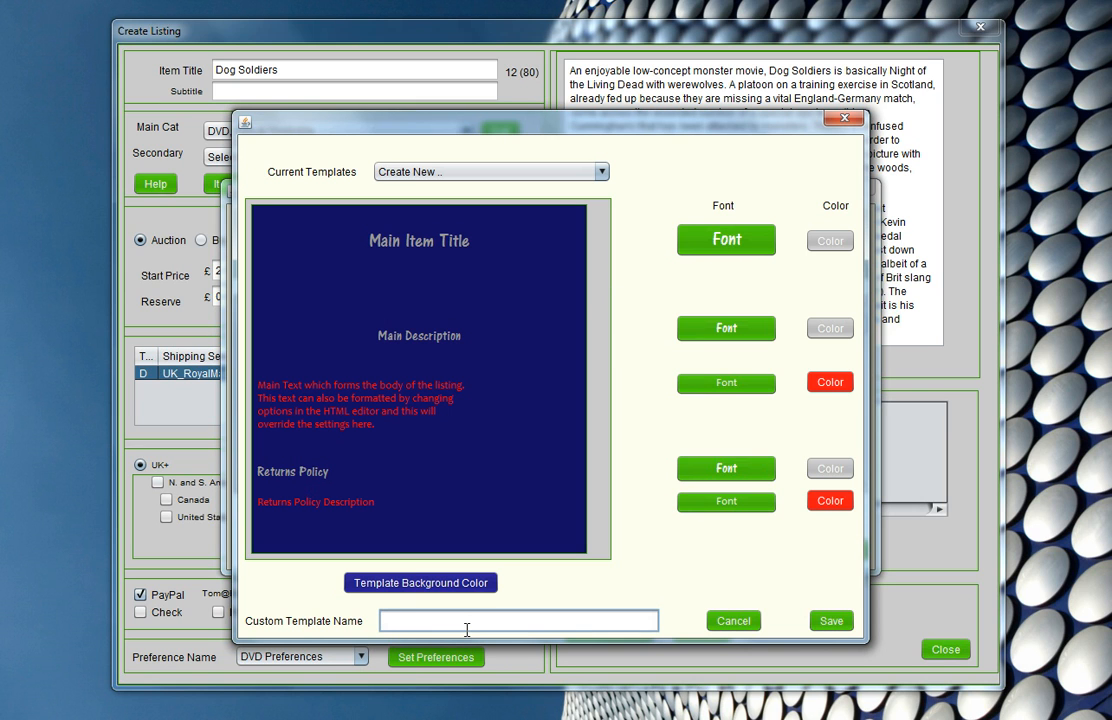
type("My Dog Soldiers Template")
left_click(834, 620)
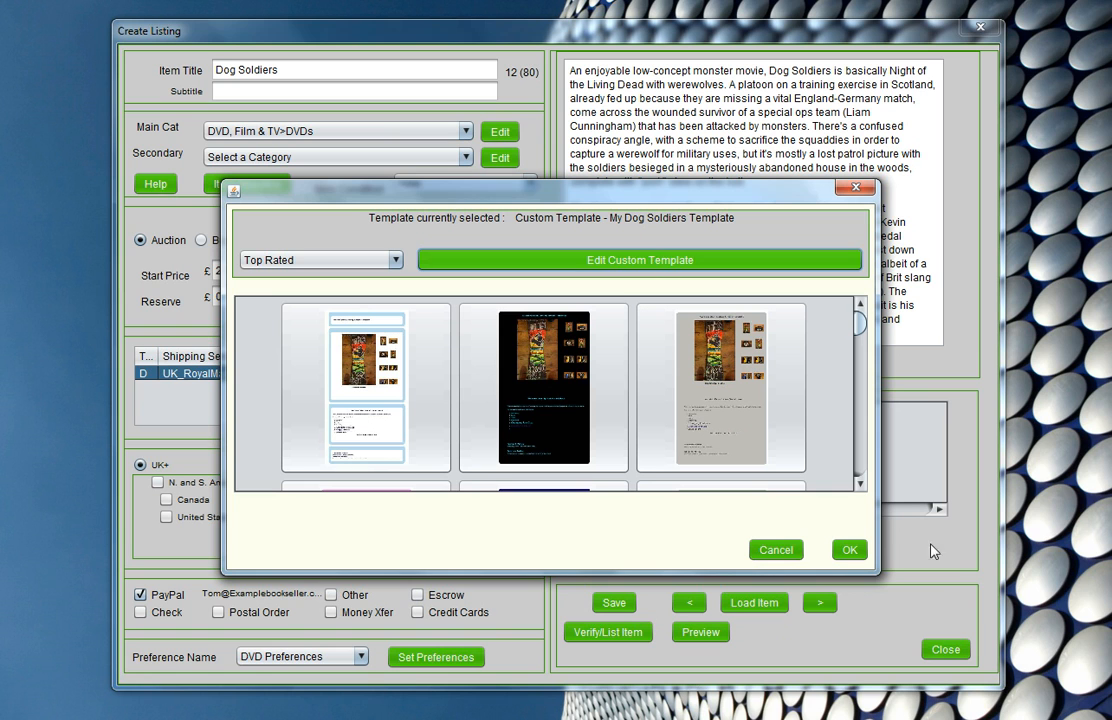
left_click(849, 550)
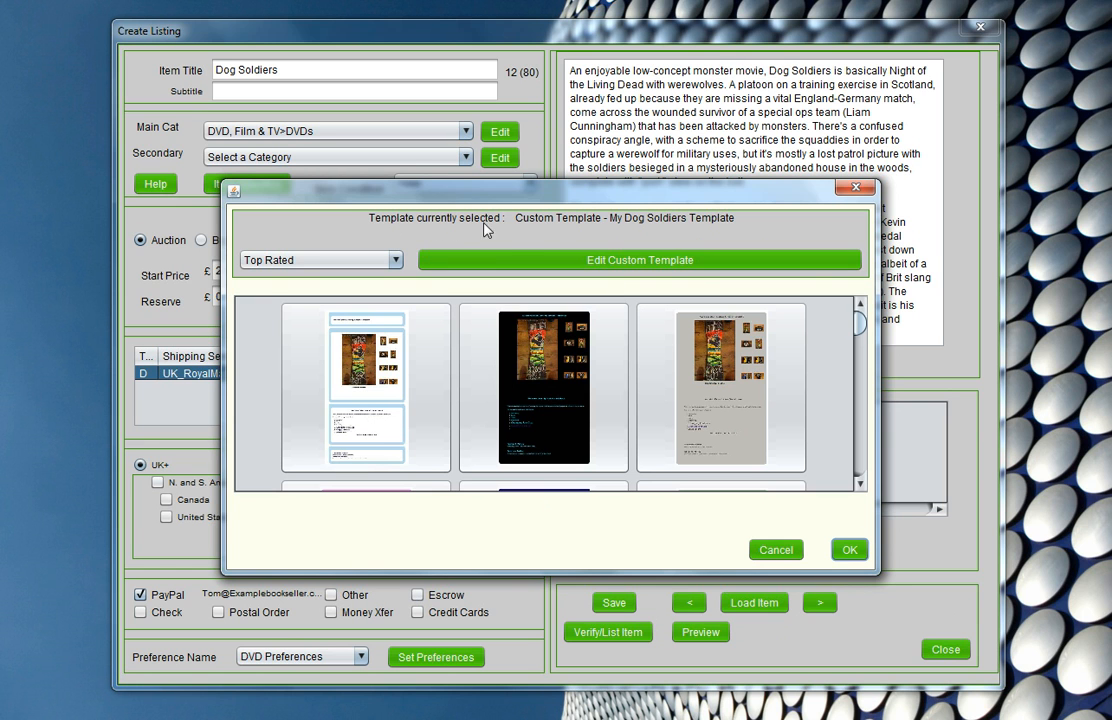
left_click(847, 549)
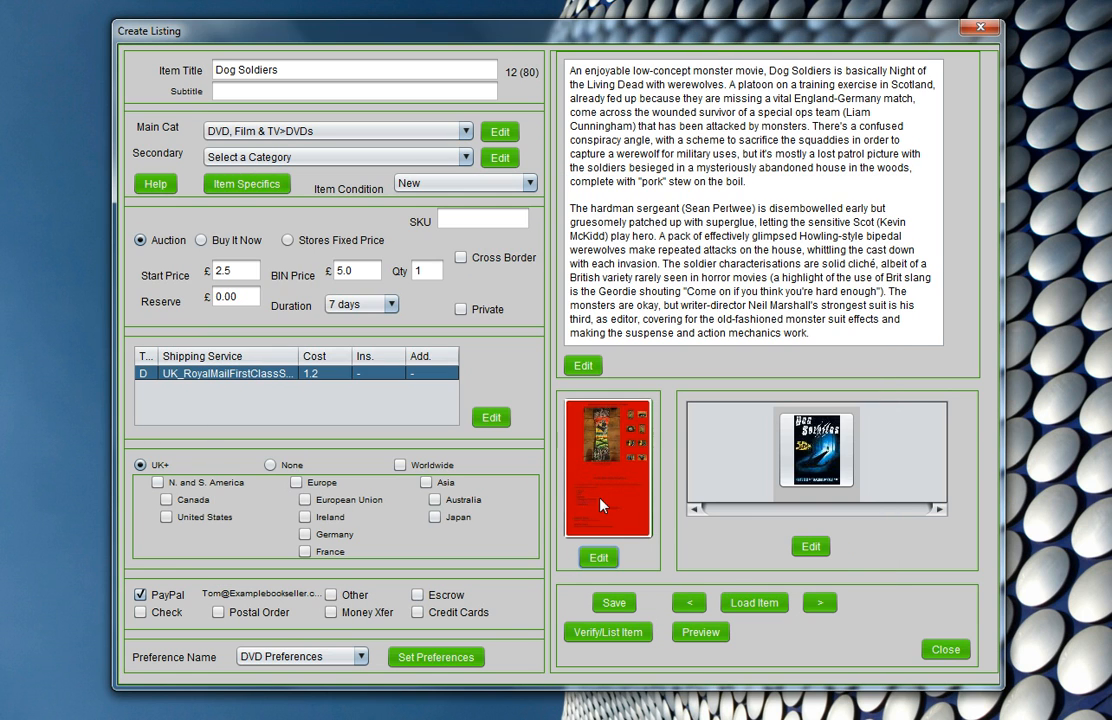
- Preview the Dog Soldiers listing in the browser, check the template's colours and layout down the page, and close the preview
left_click(707, 636)
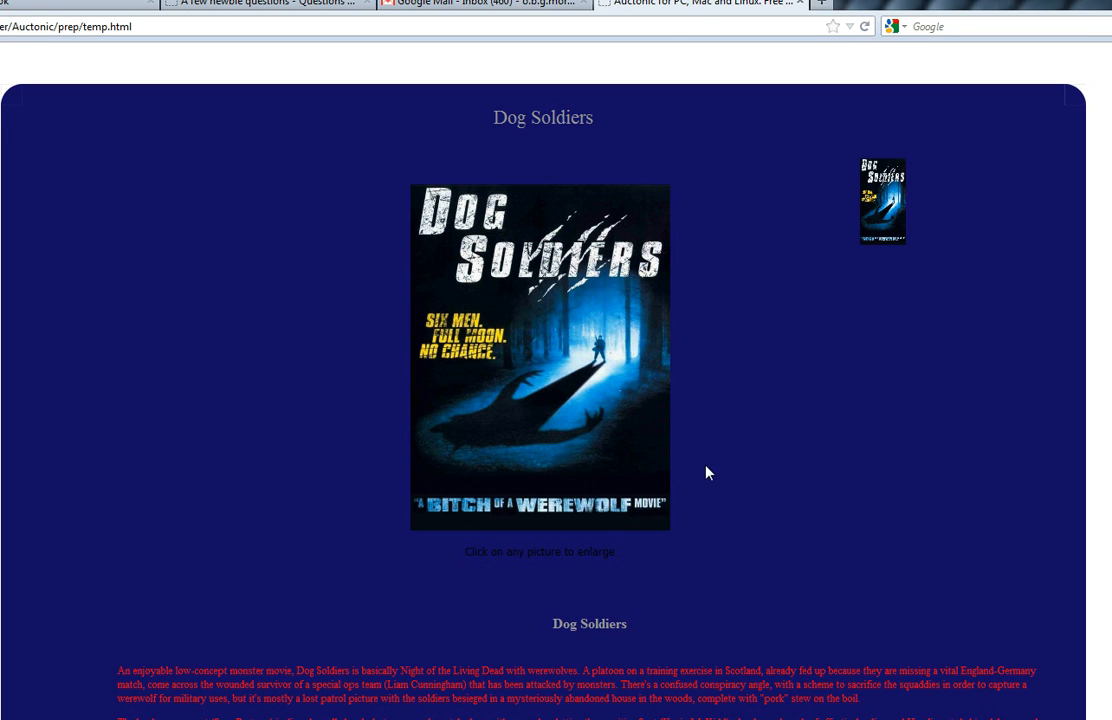
scroll(817, 322, "down", 1)
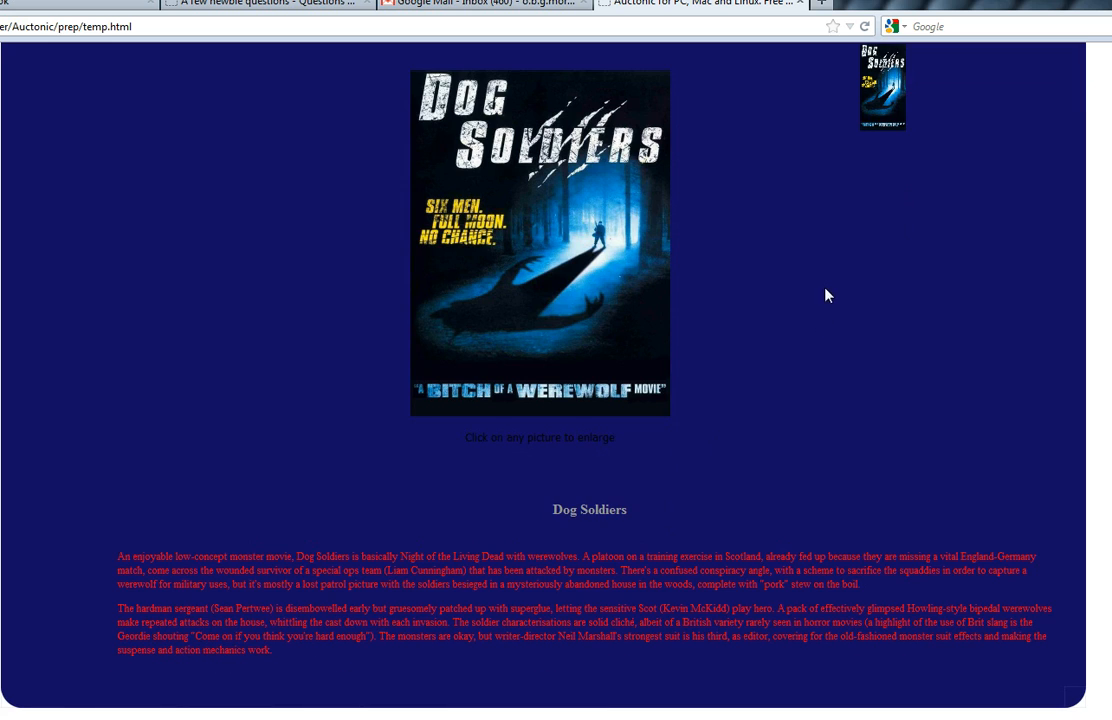
scroll(396, 240, "up", 1)
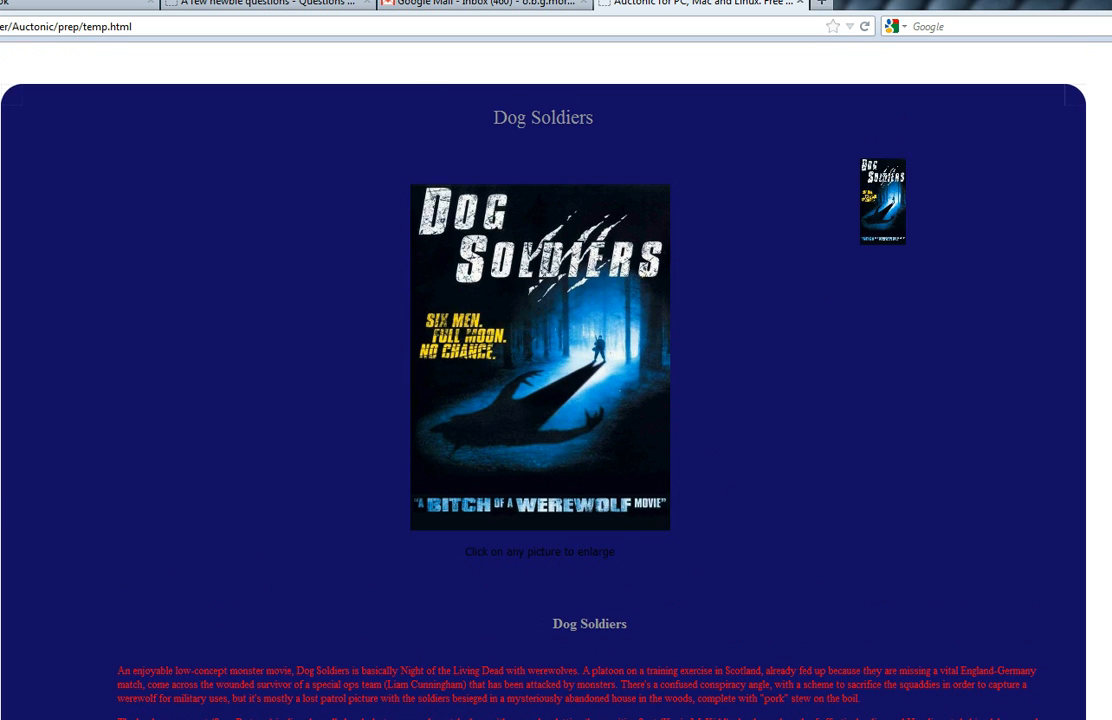
left_click(1108, 2)
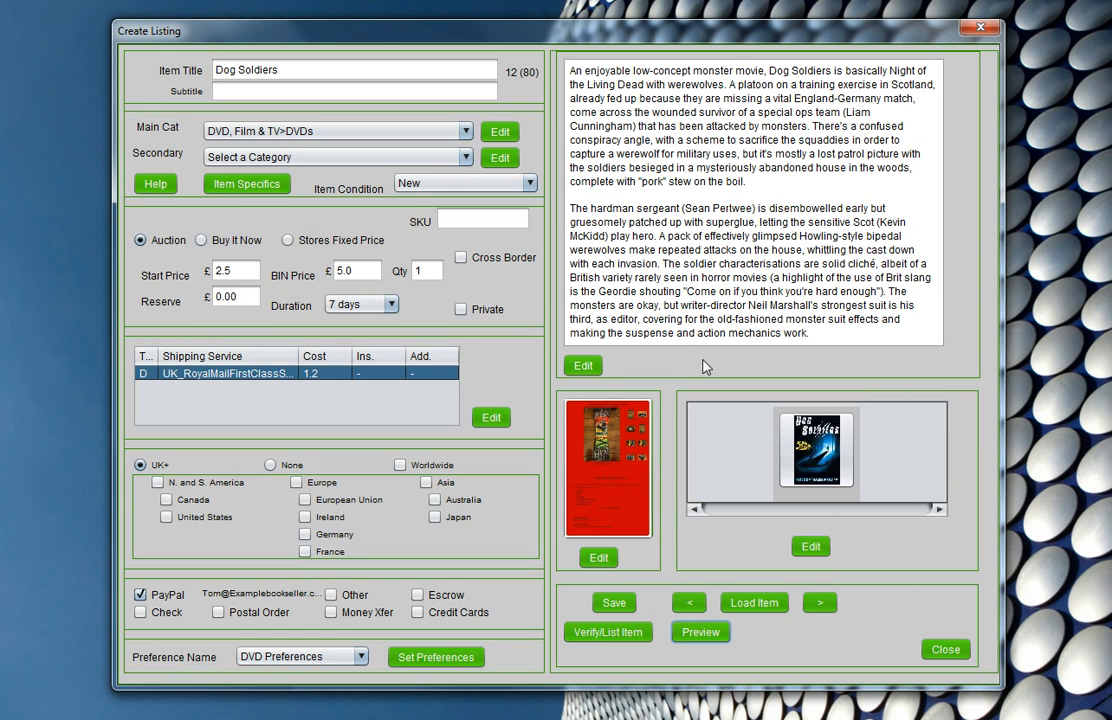